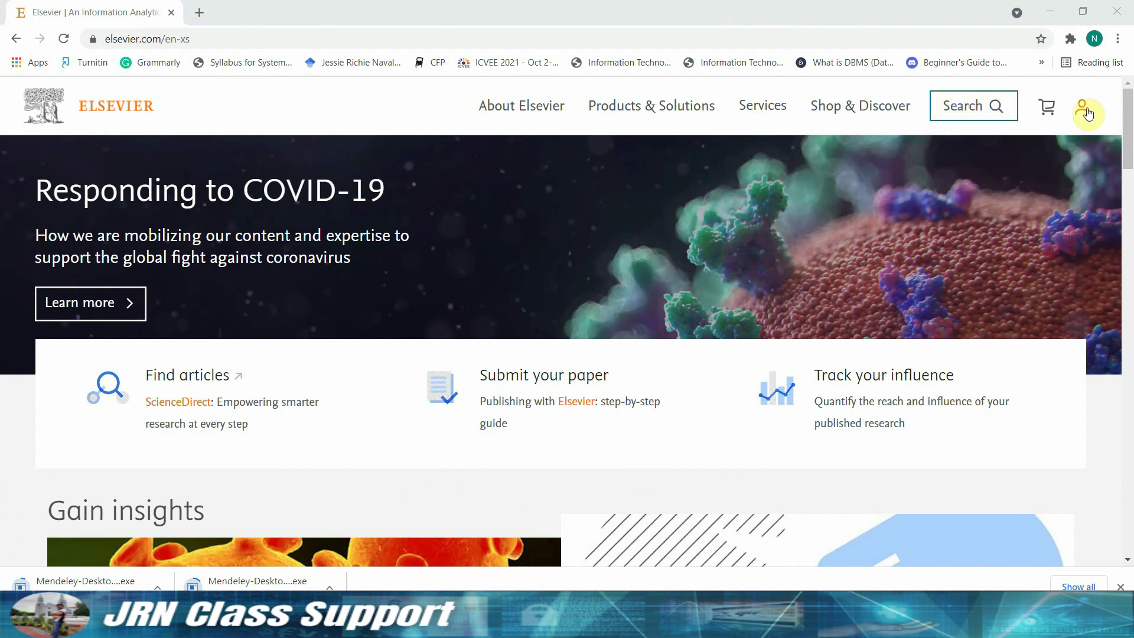
- Open the Elsevier account login page and autofill it with the saved credentials
left_click(524, 46)
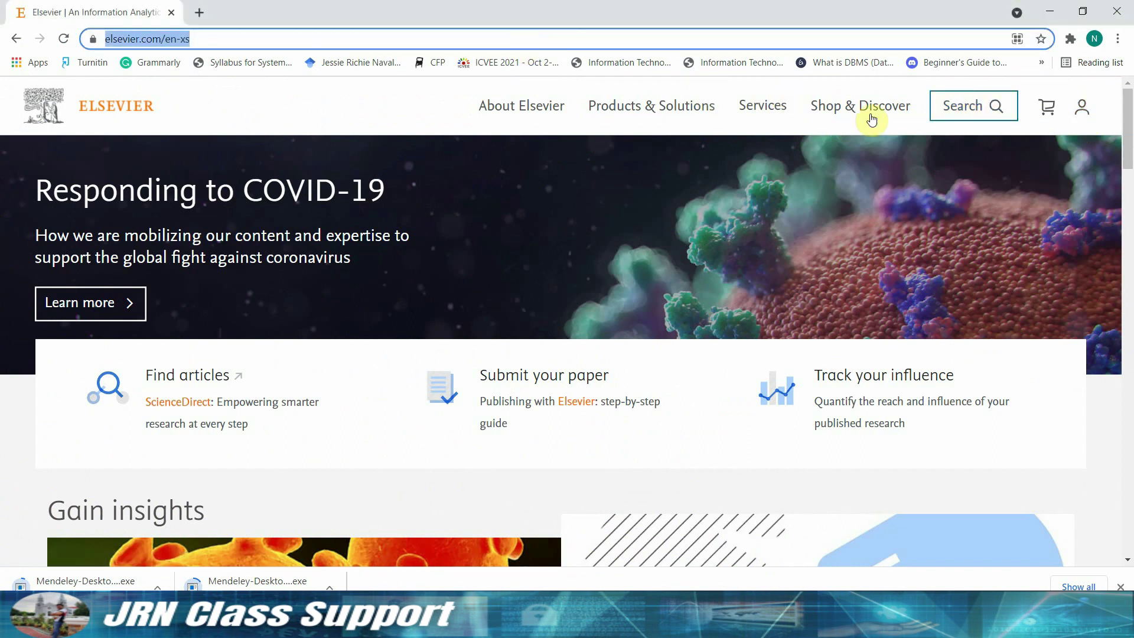
left_click(1082, 107)
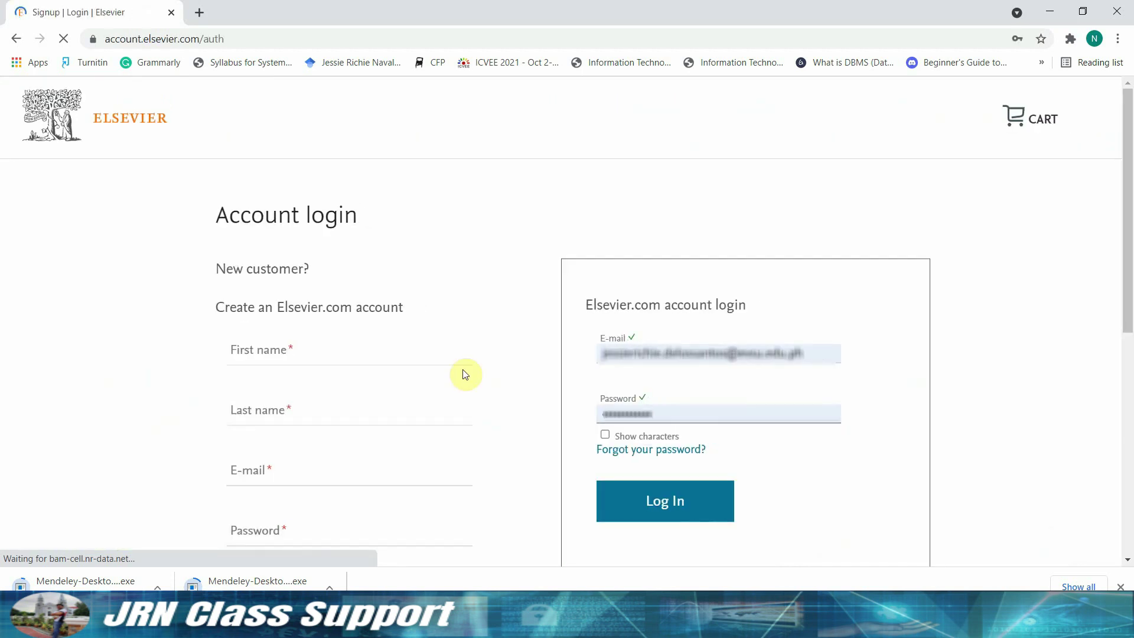
left_click(463, 369)
key("Down")
key("Return")
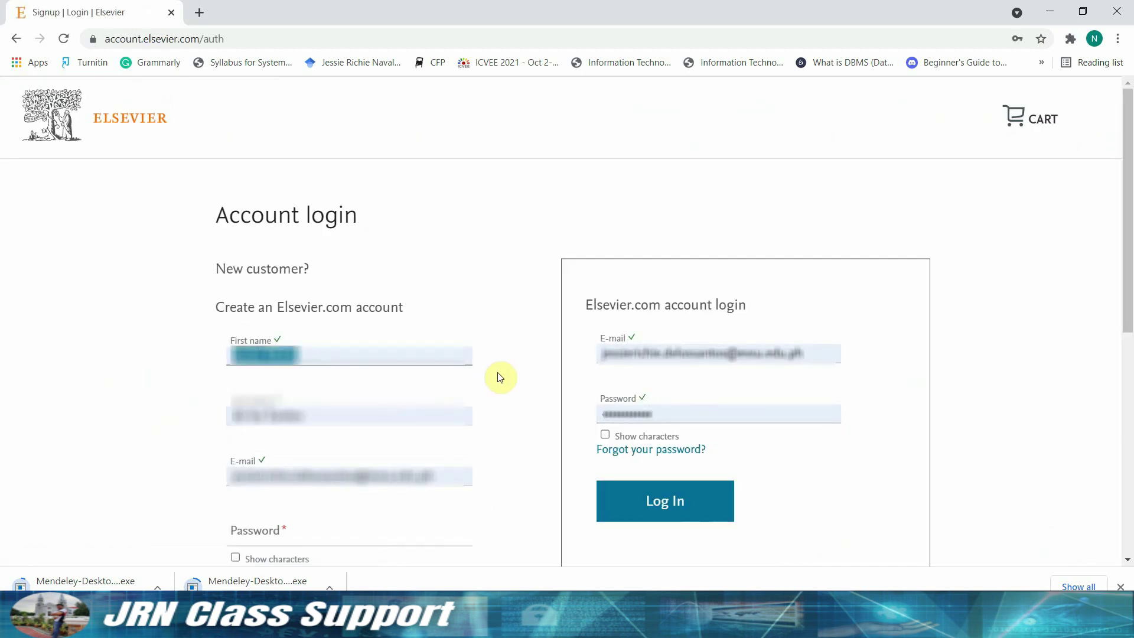
- Log in to Elsevier, confirm the signed-in account, and open a blank browser tab
scroll(653, 463, "down", 4)
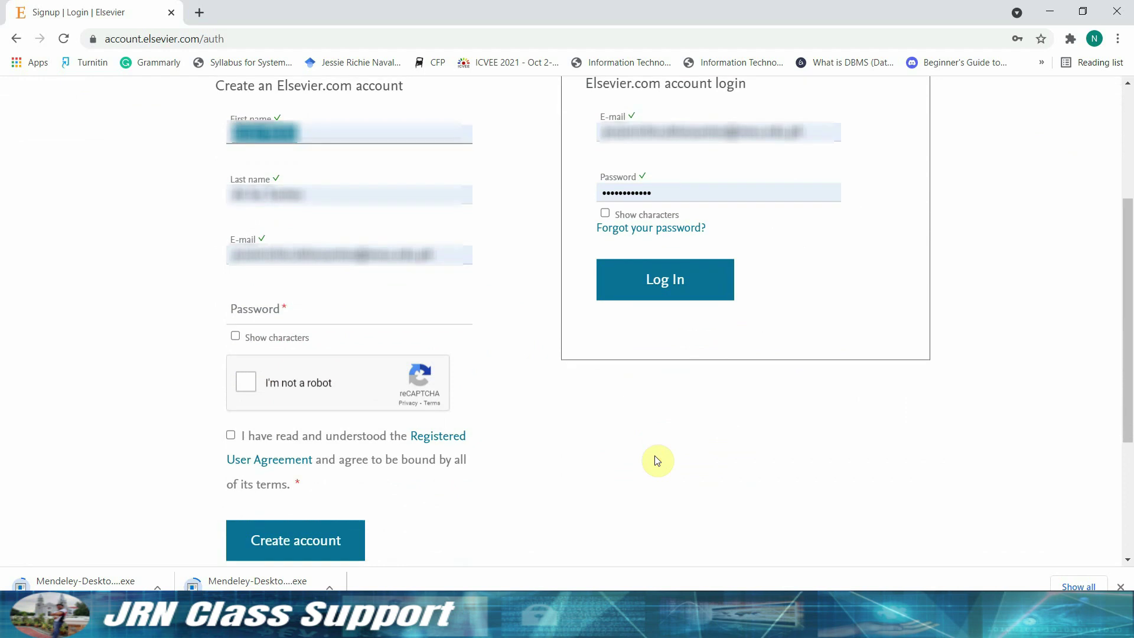
scroll(657, 460, "up", 1)
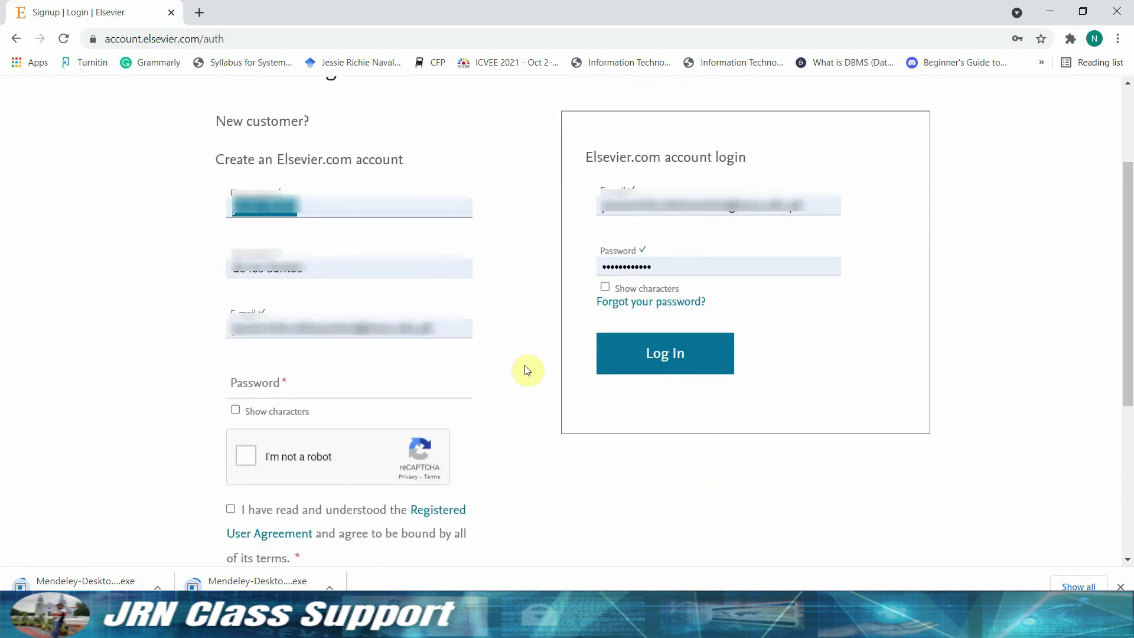
scroll(1032, 481, "up", 1)
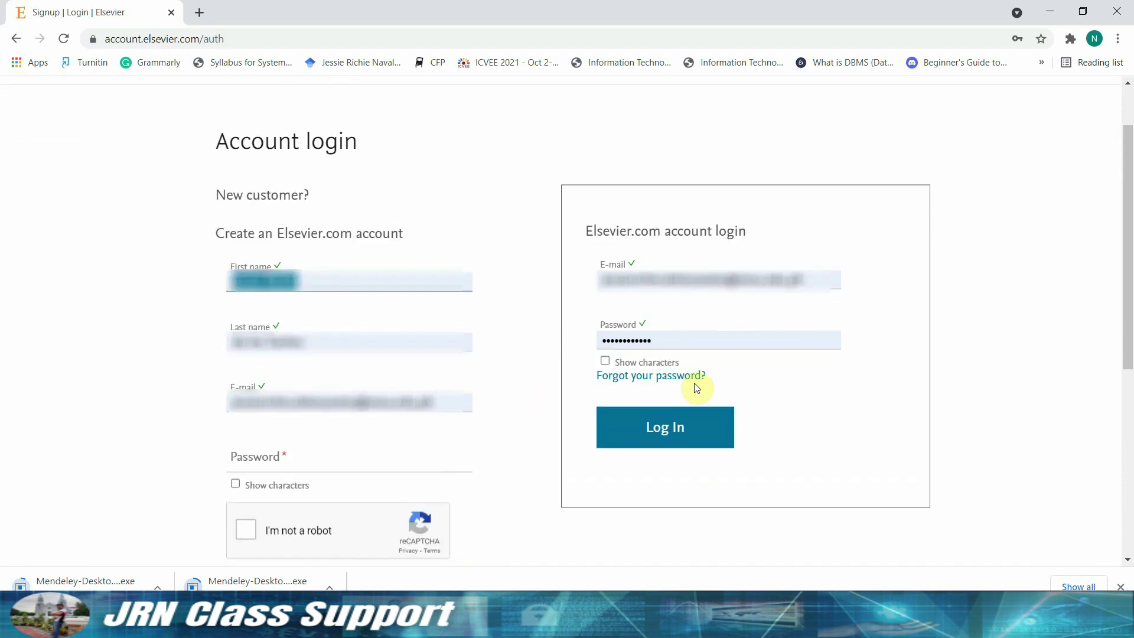
left_click(673, 430)
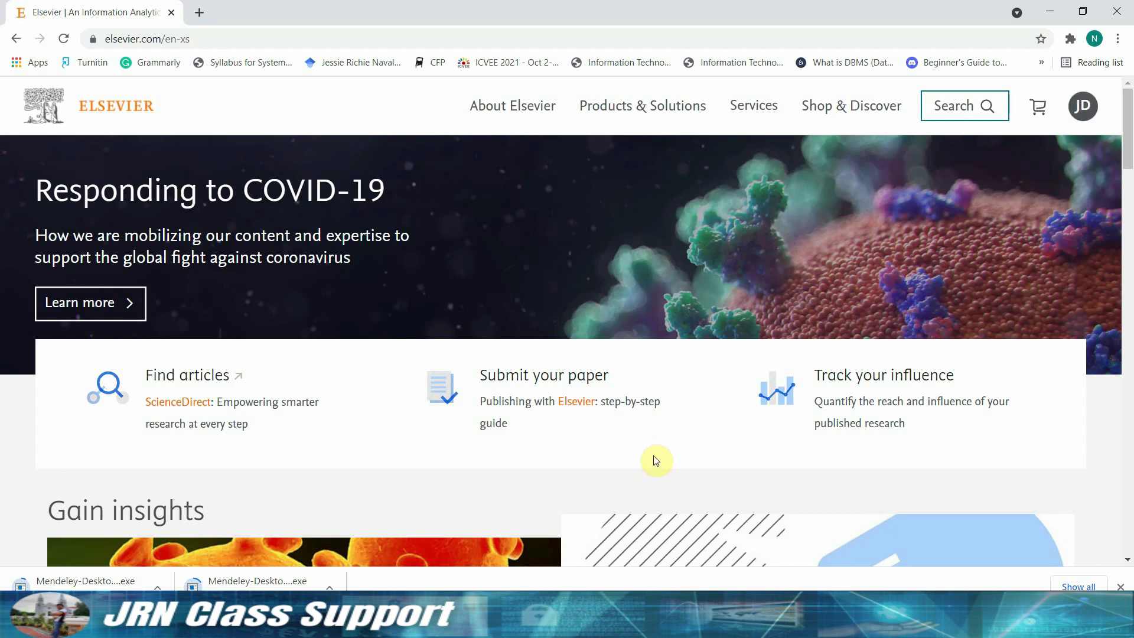
left_click(1090, 118)
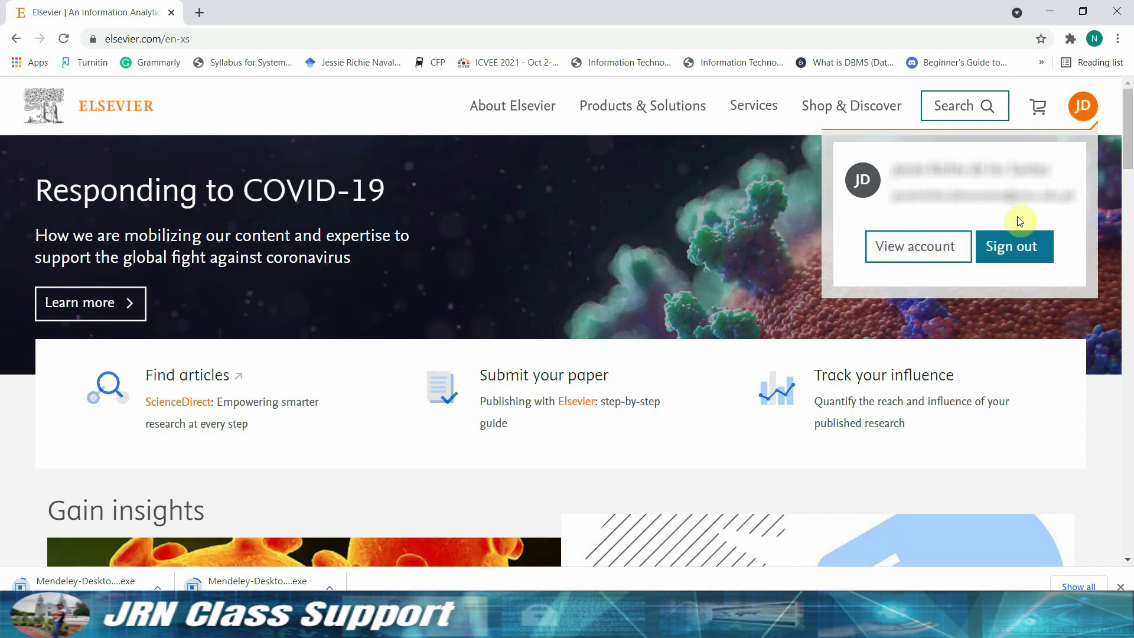
left_click(199, 12)
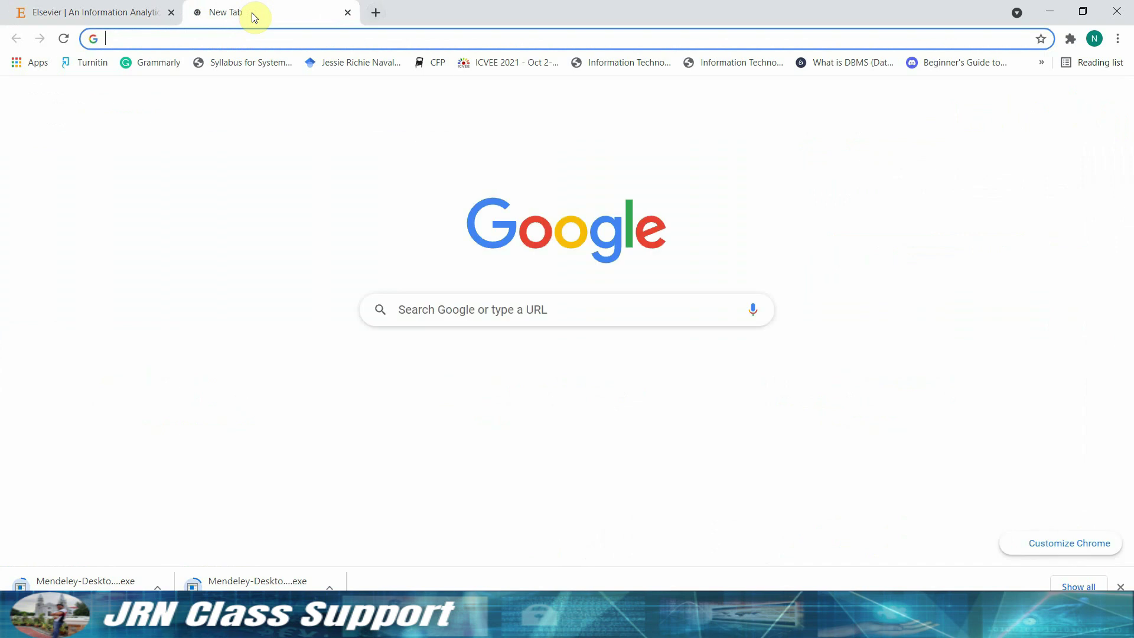
- Load mendeley.com and dismiss the finished-downloads list
type("mendeley.com")
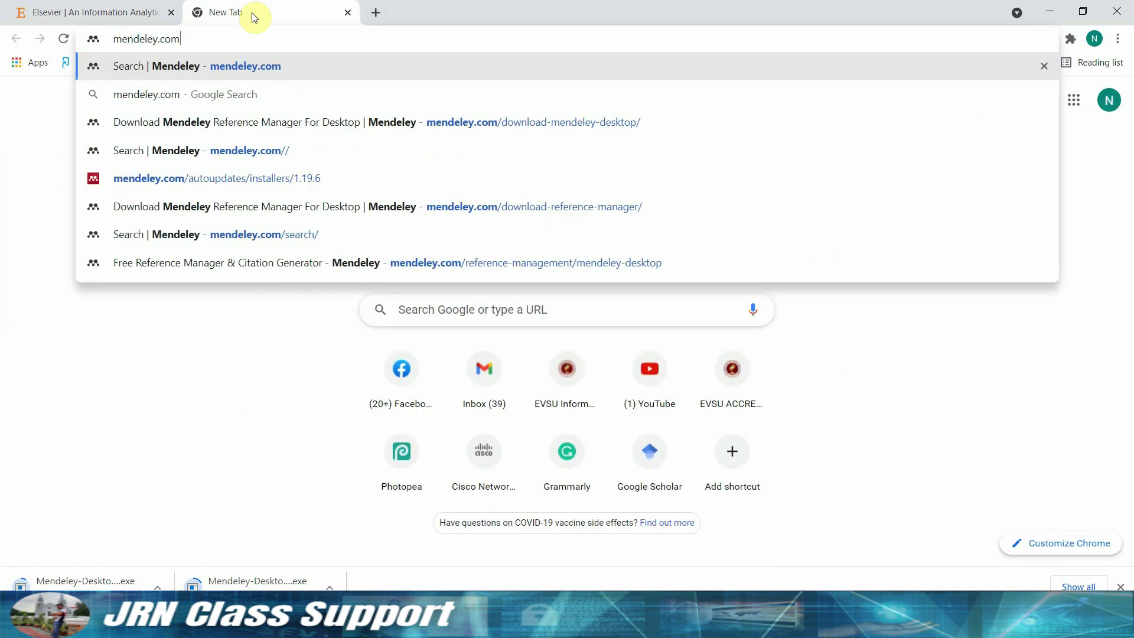
key("Return")
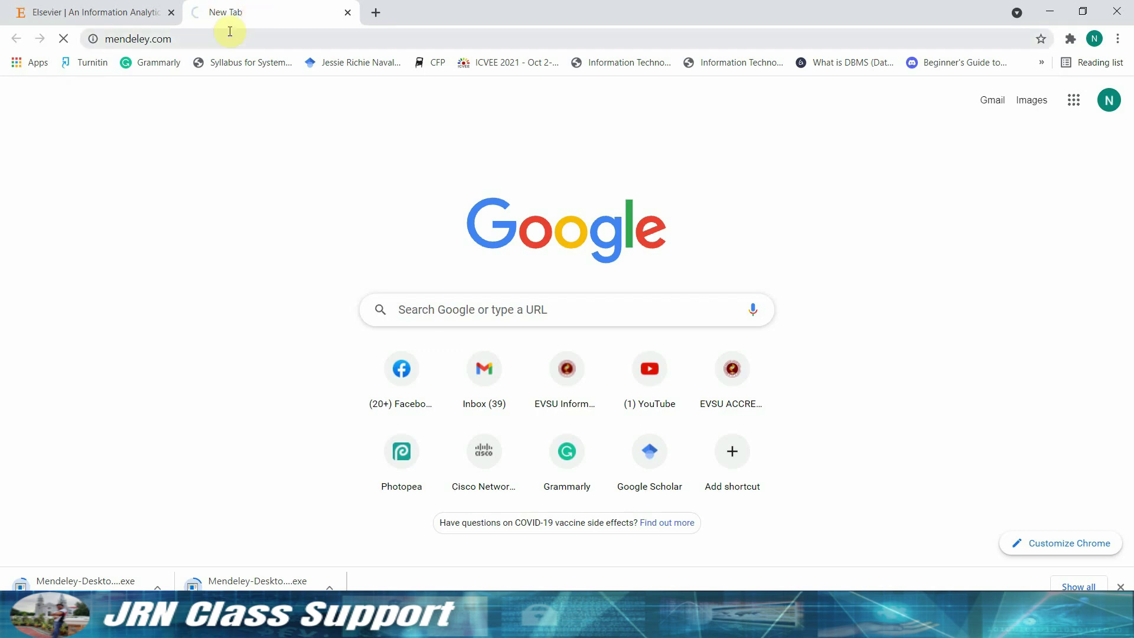
left_click(1121, 586)
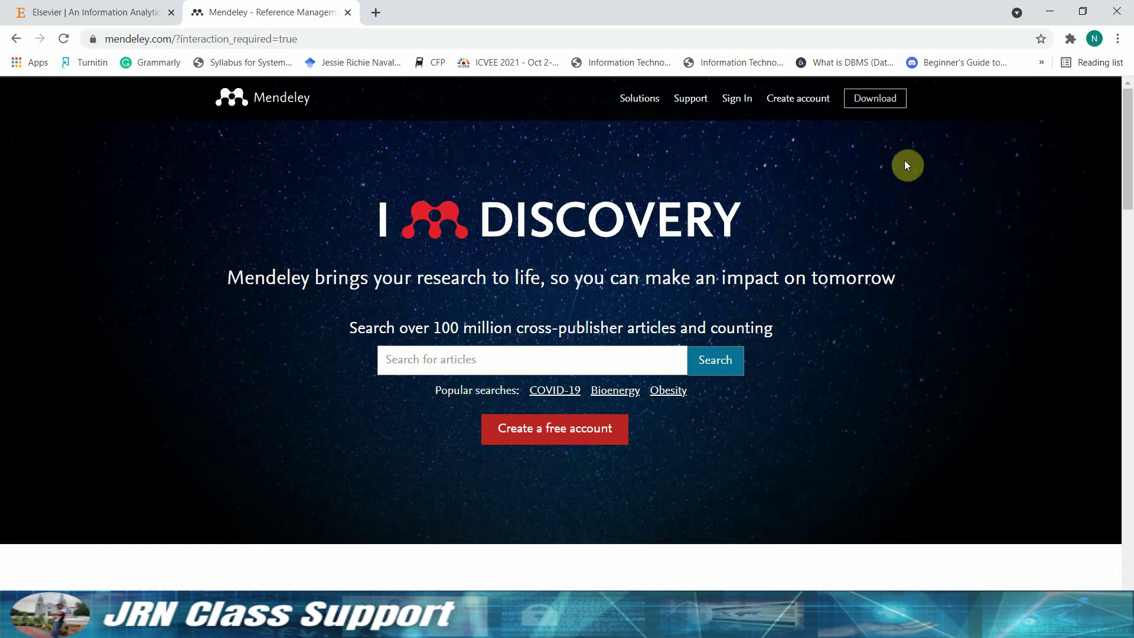
- Open Mendeley's Sign In page in a new tab, then go to the Download page
right_click(737, 100)
left_click(771, 106)
left_click(868, 100)
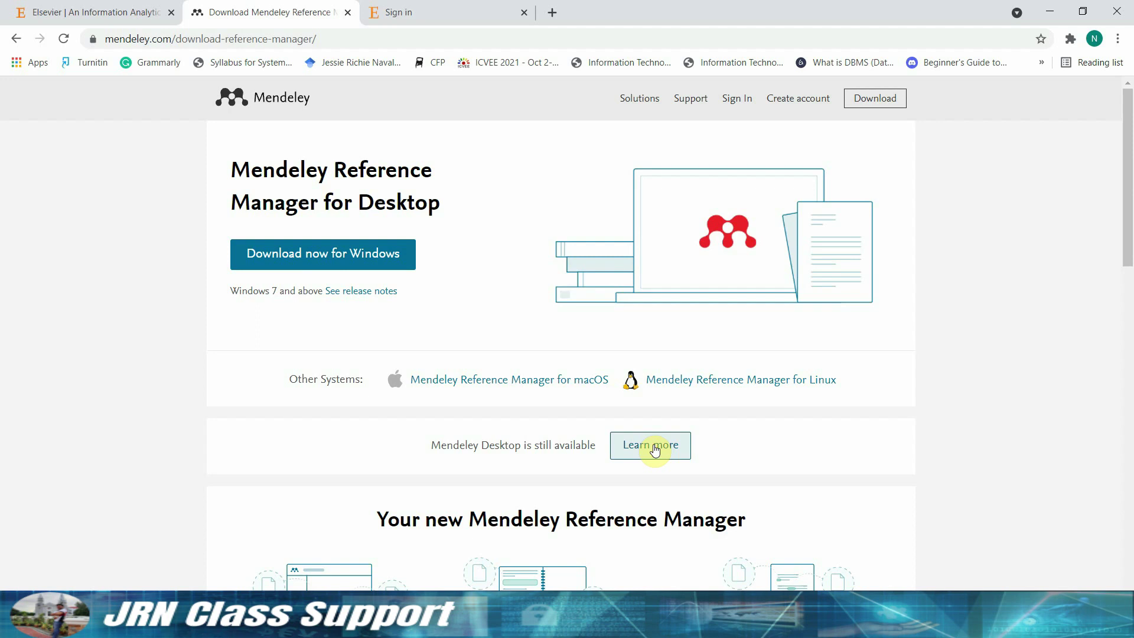
- Follow the 'Mendeley Desktop is still available' note to the legacy Mendeley Desktop for Windows download page
left_click_drag(429, 445, 603, 449)
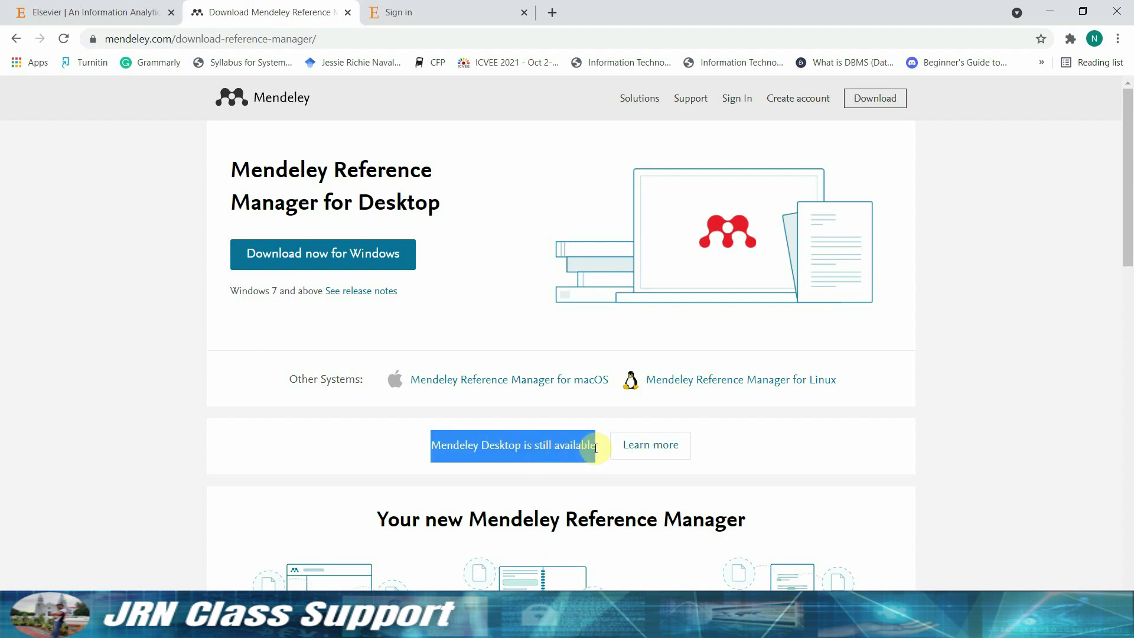
left_click(653, 448)
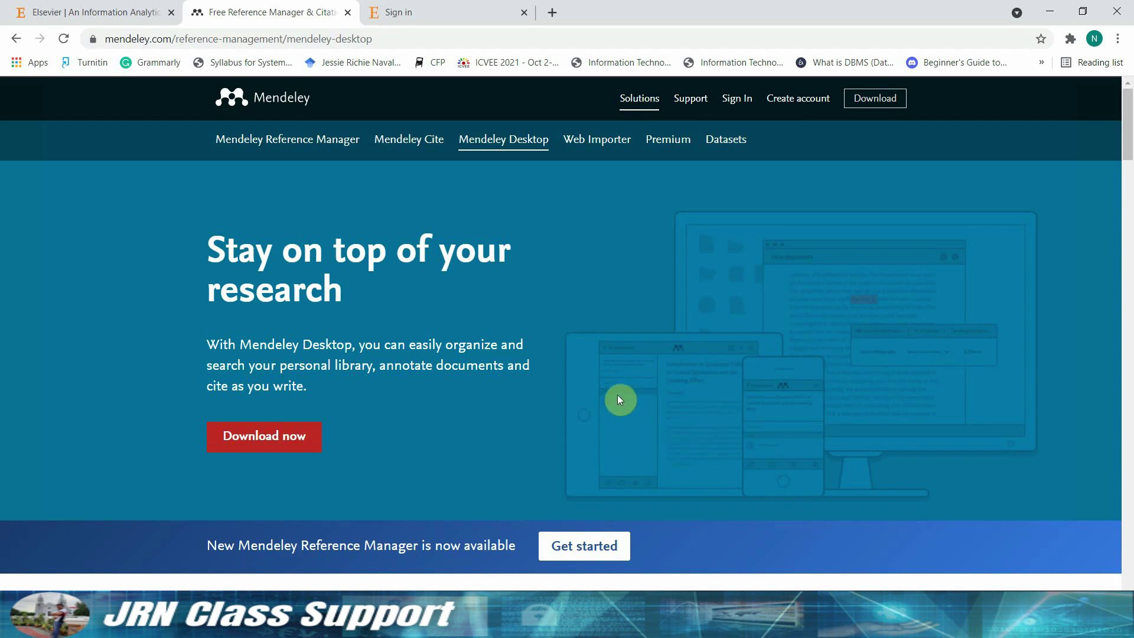
scroll(620, 400, "down", 2)
left_click(296, 366)
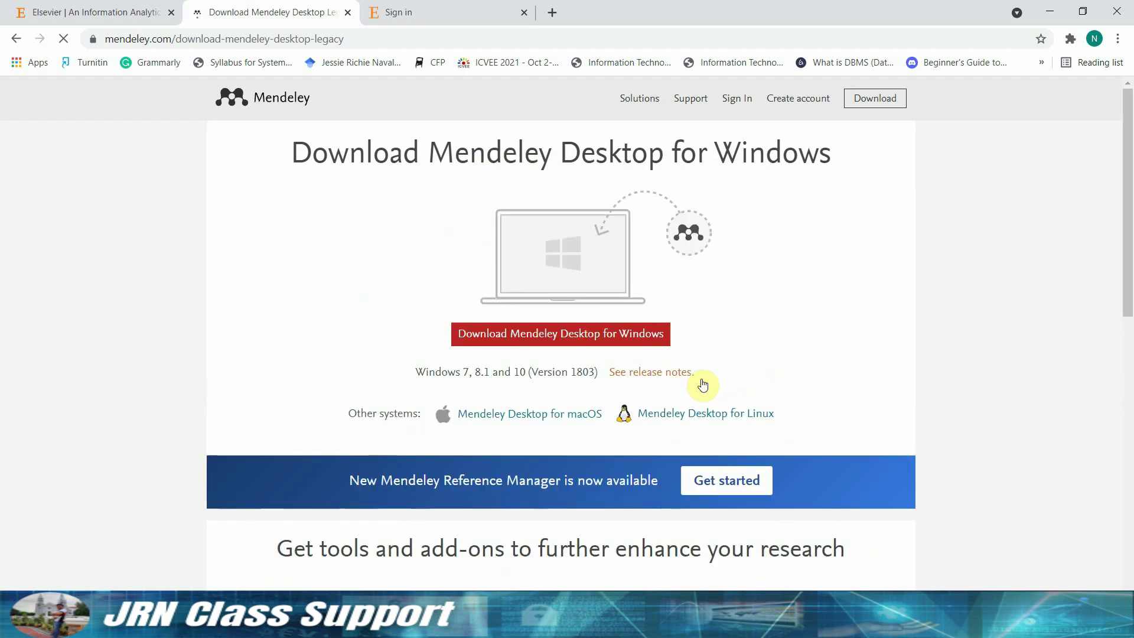
- Open the Mendeley Desktop release notes and highlight the note about removing Literature Search
left_click(656, 374)
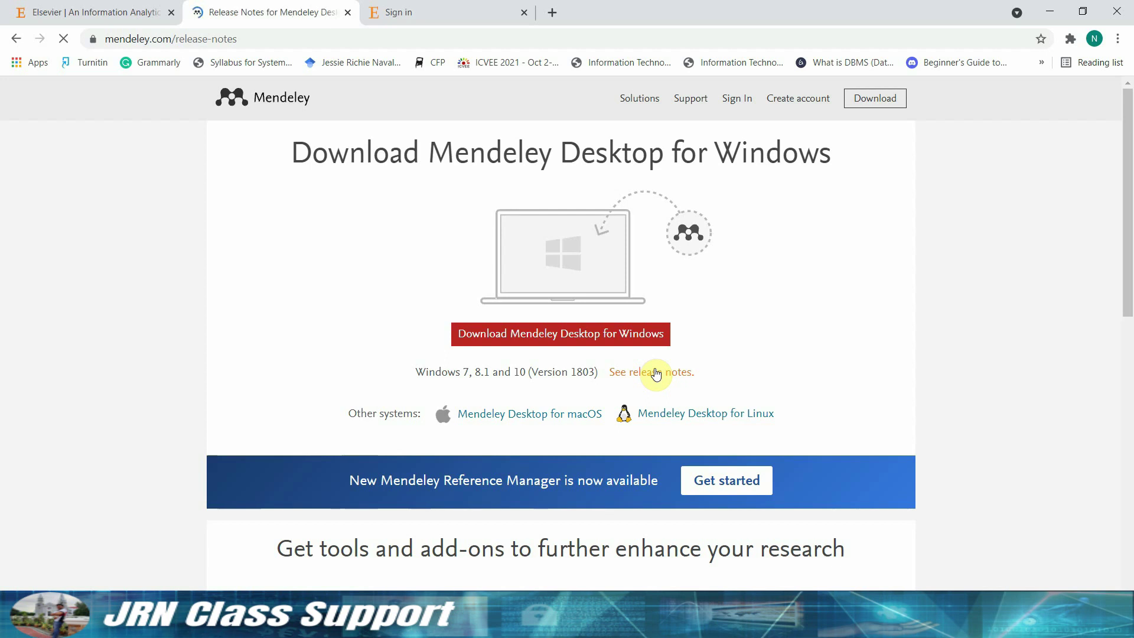
scroll(728, 367, "down", 3)
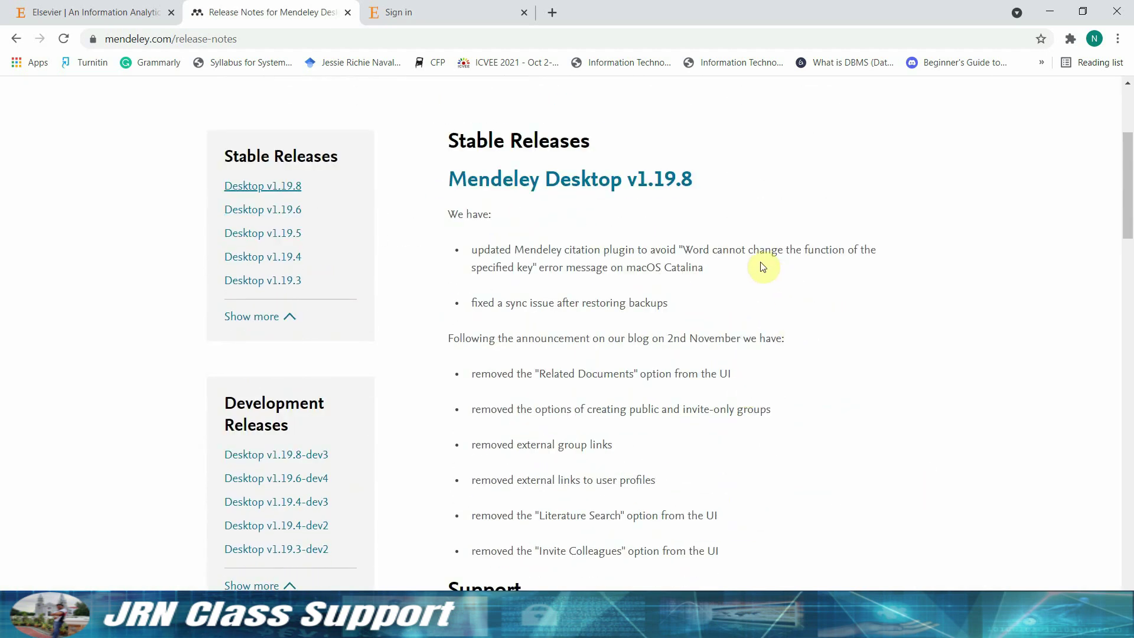
left_click_drag(684, 251, 532, 273)
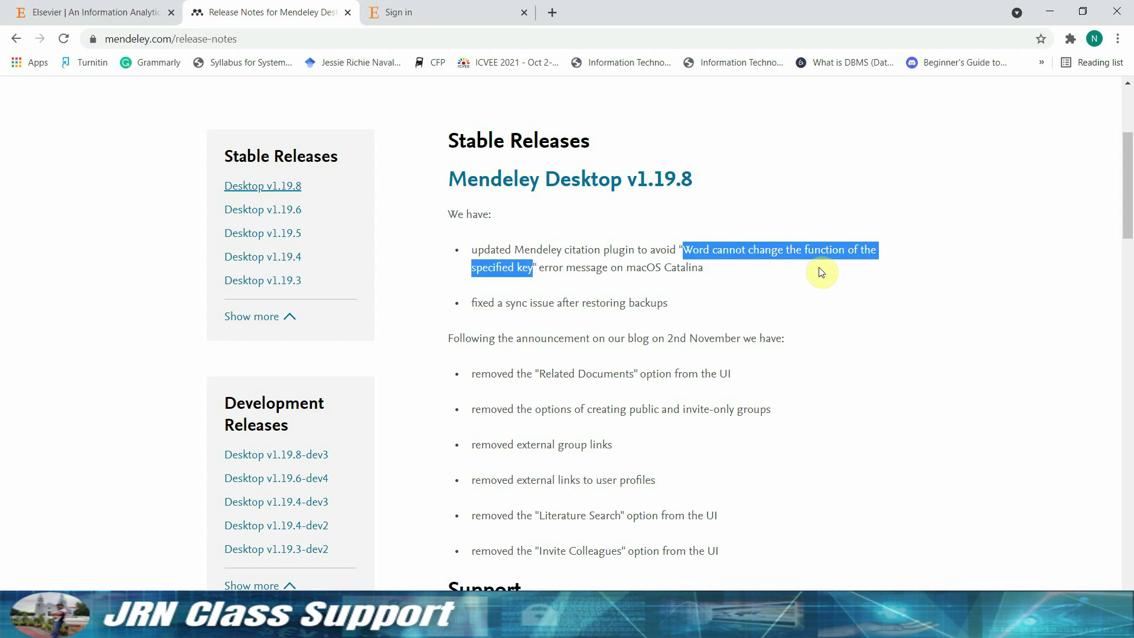
scroll(922, 302, "down", 1)
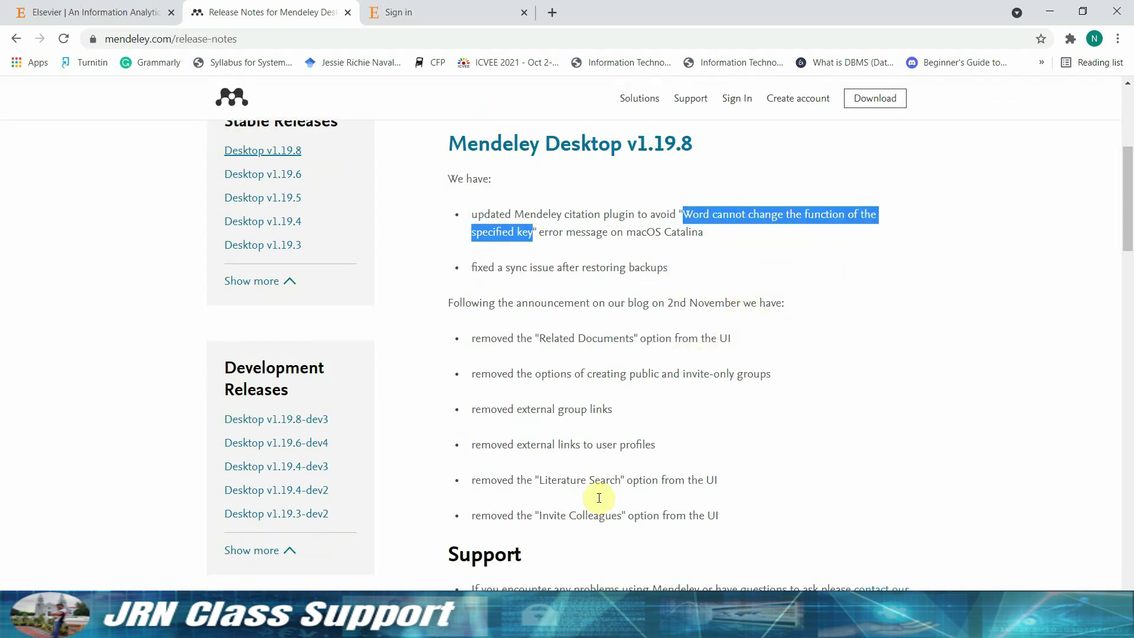
left_click_drag(470, 481, 730, 484)
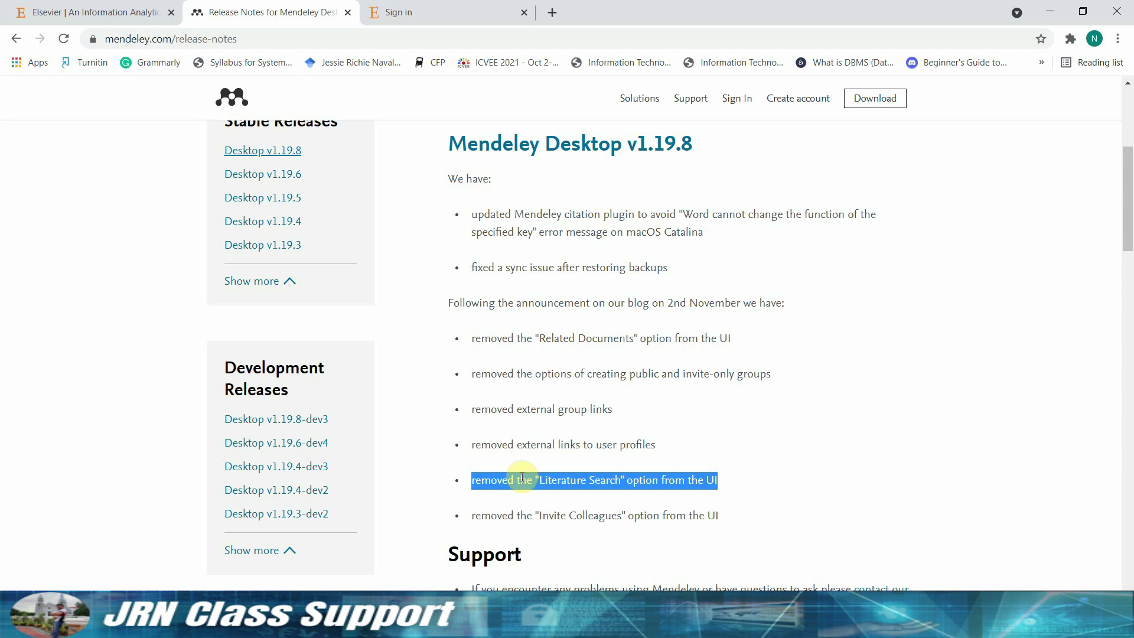
left_click(468, 481)
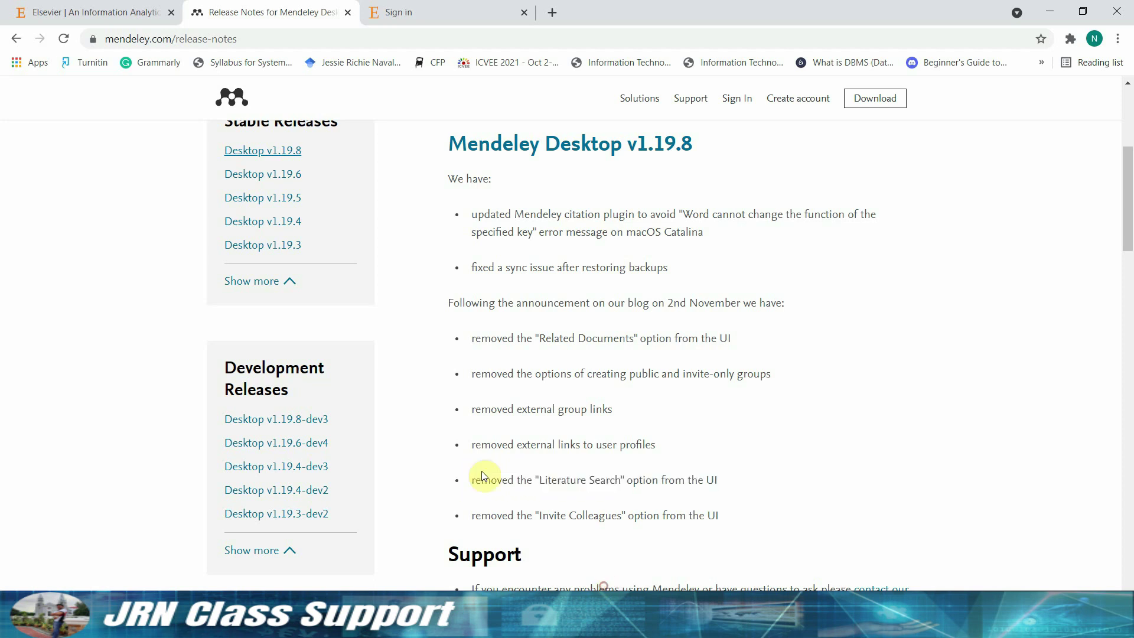
left_click_drag(469, 481, 734, 480)
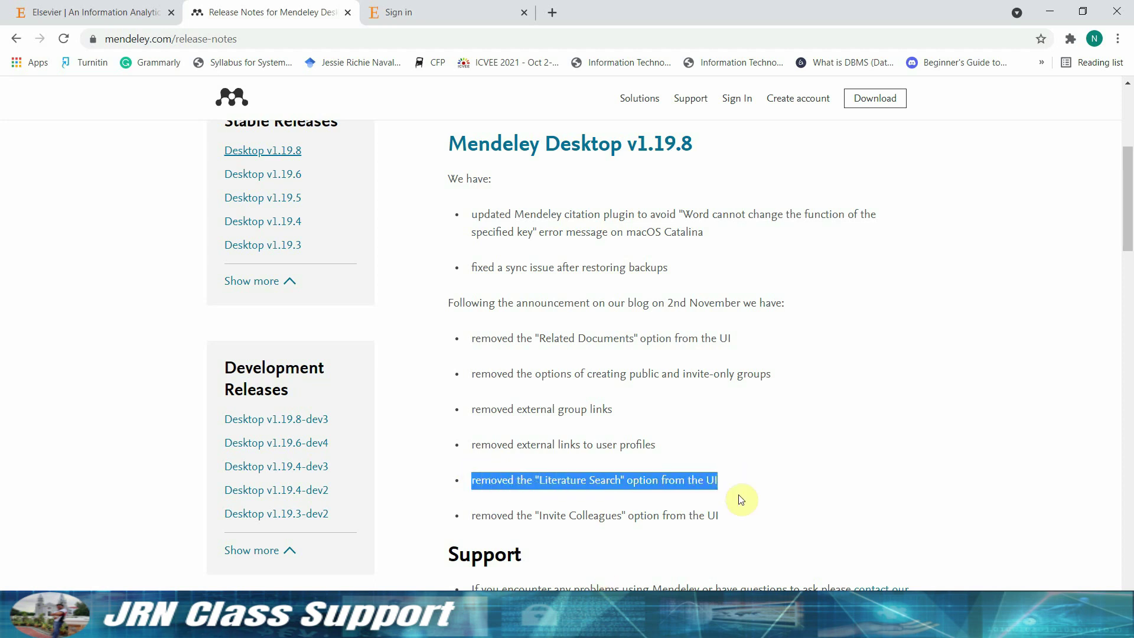
- Read through the Desktop v1.19.6 release notes, then return to the Mendeley sign-in tab
left_click(292, 174)
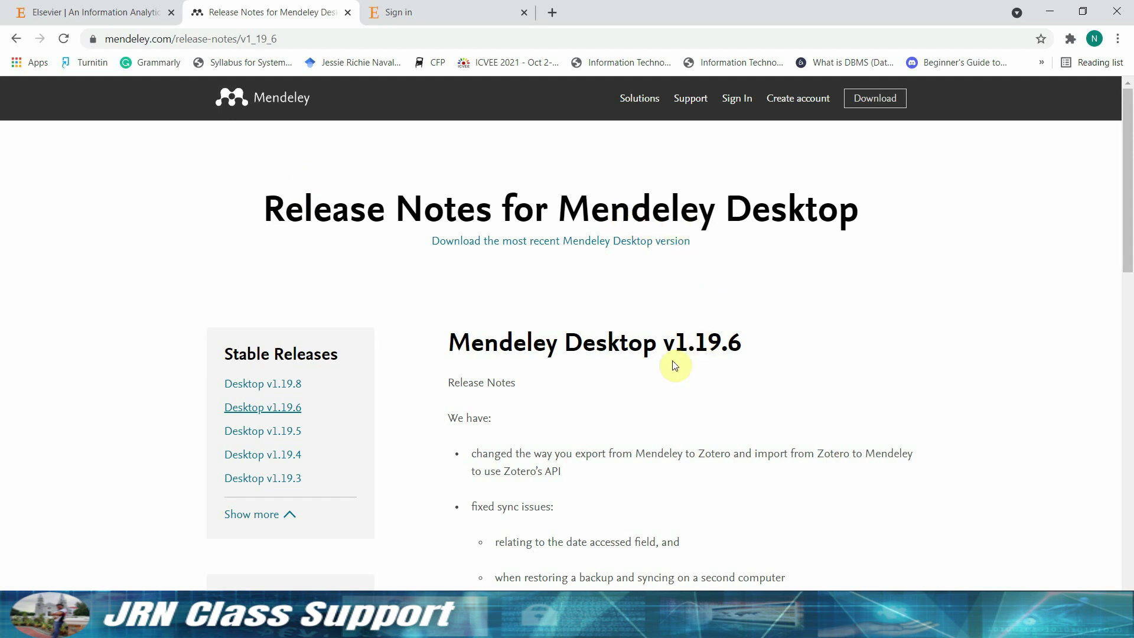
scroll(667, 371, "down", 1)
scroll(653, 354, "down", 1)
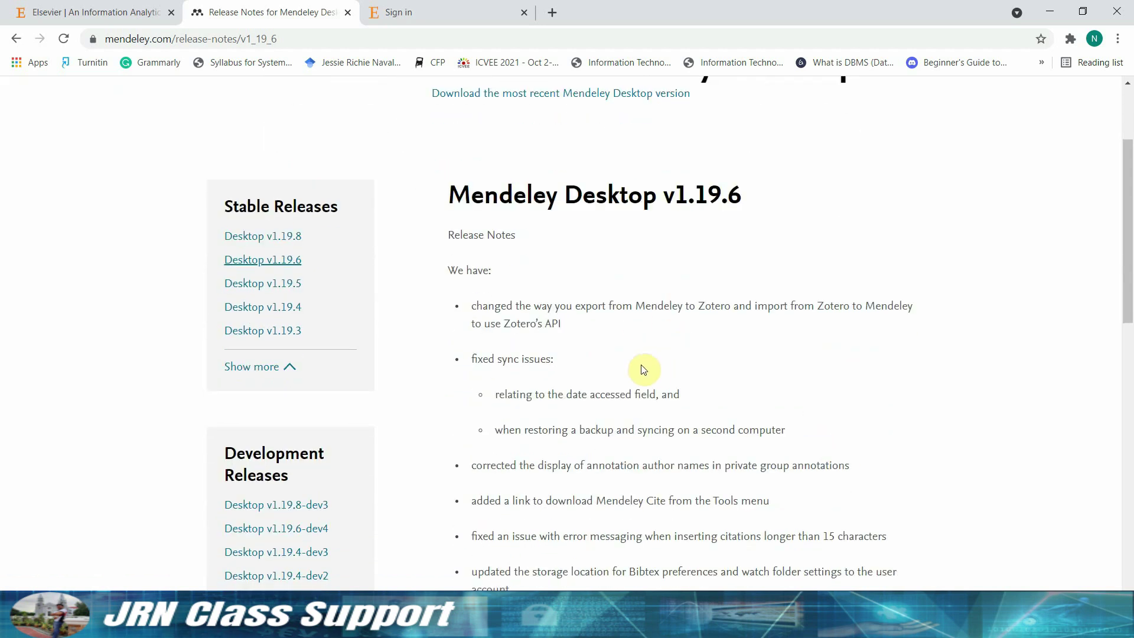
scroll(643, 370, "down", 1)
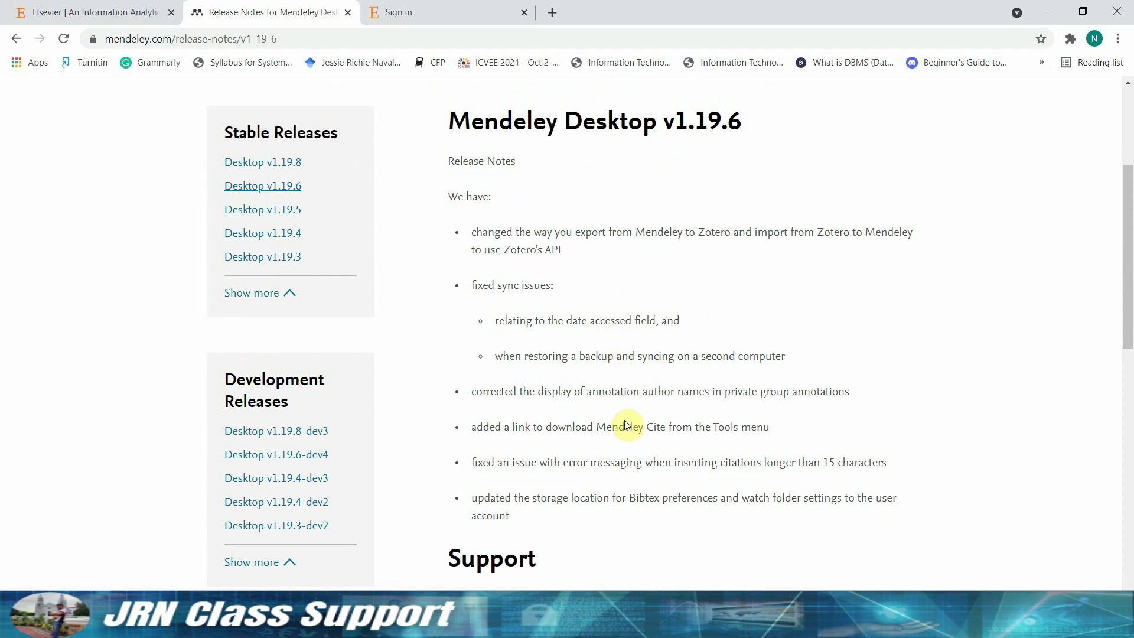
left_click(480, 13)
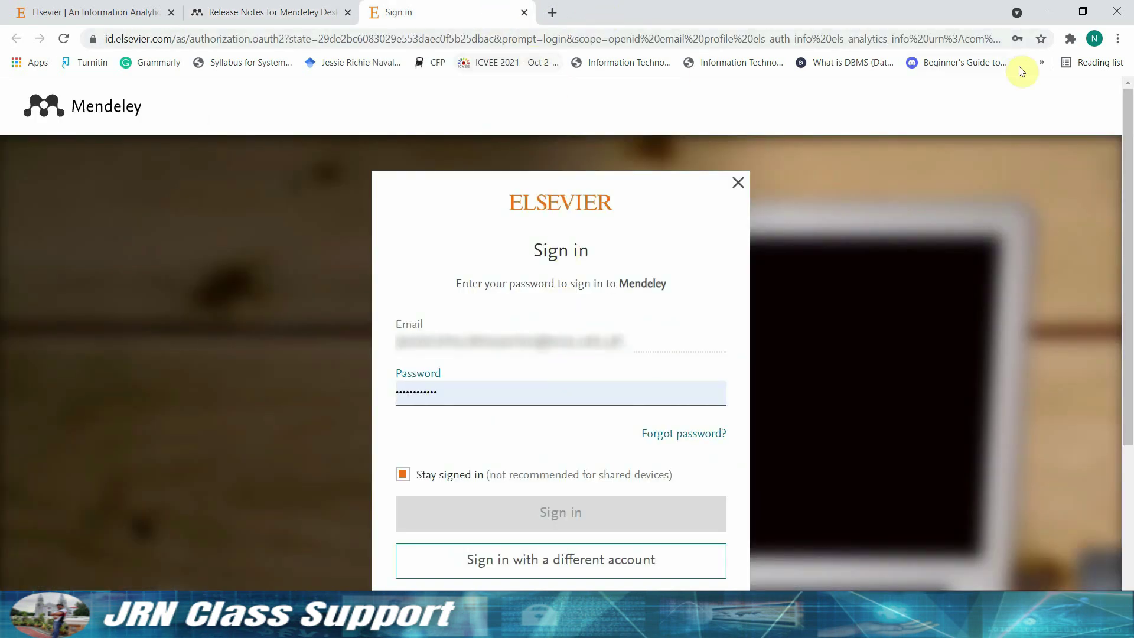
- Load the saved Mendeley 1.19.6 installer page in a new tab, placed before the sign-in tab
left_click(553, 12)
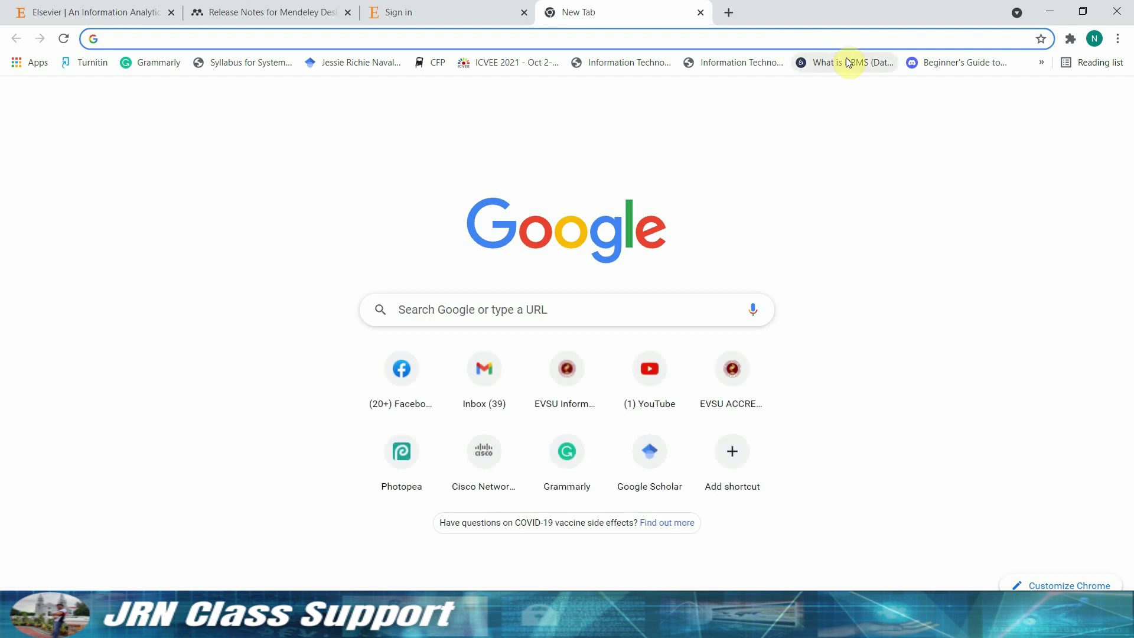
left_click(1091, 62)
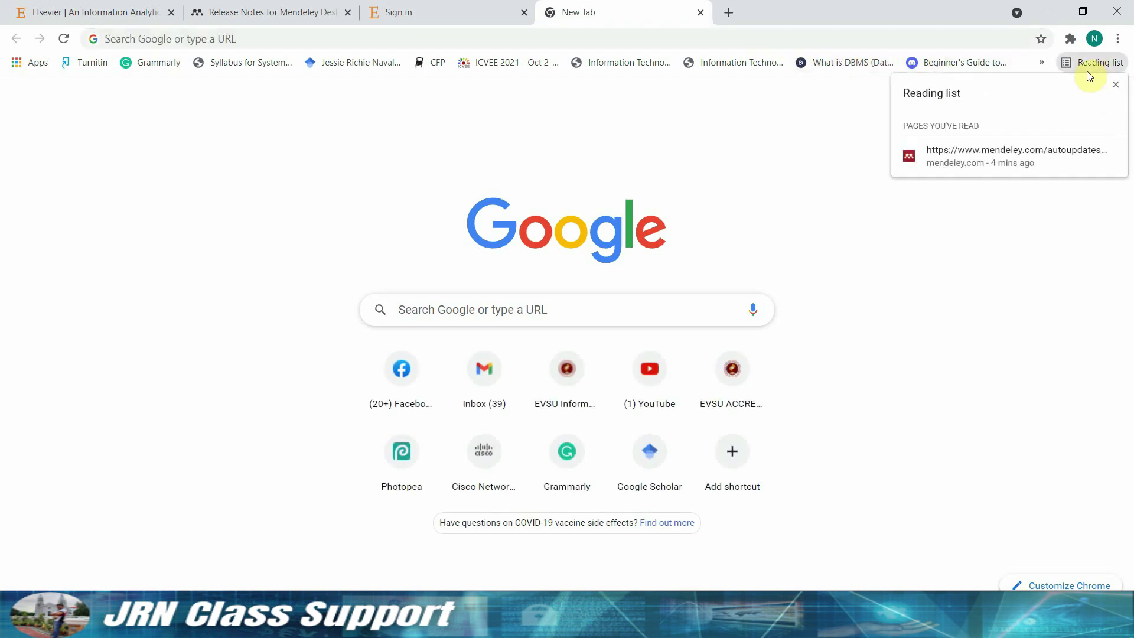
left_click(1008, 155)
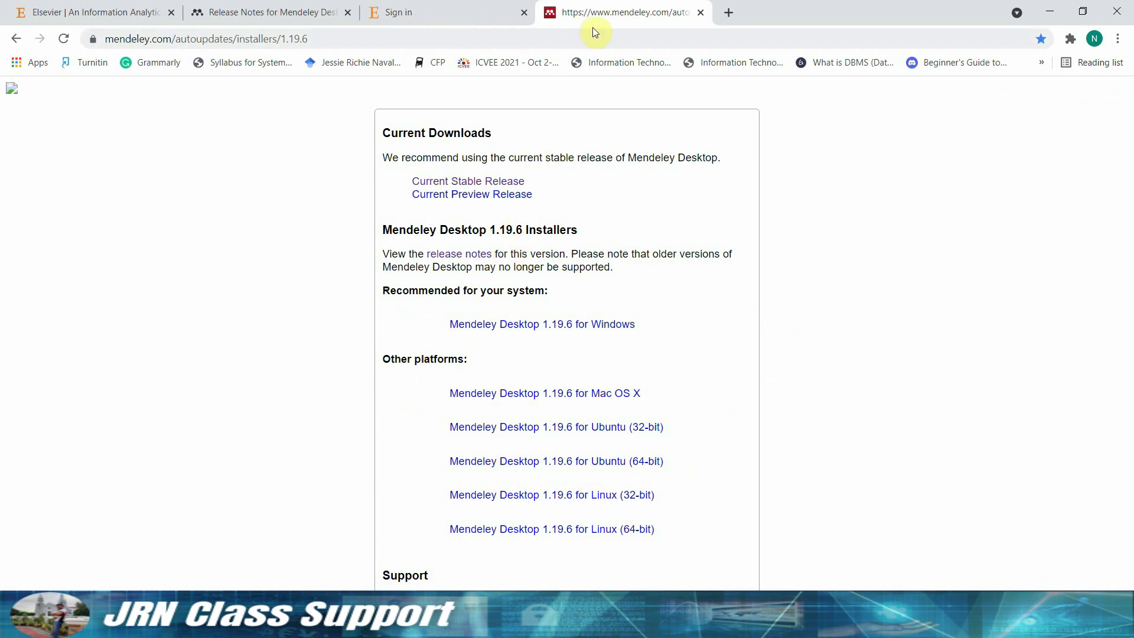
left_click_drag(498, 12, 434, 12)
- Review the v1.19.6 release notes, then download Mendeley Desktop 1.19.6 for Windows
left_click(331, 12)
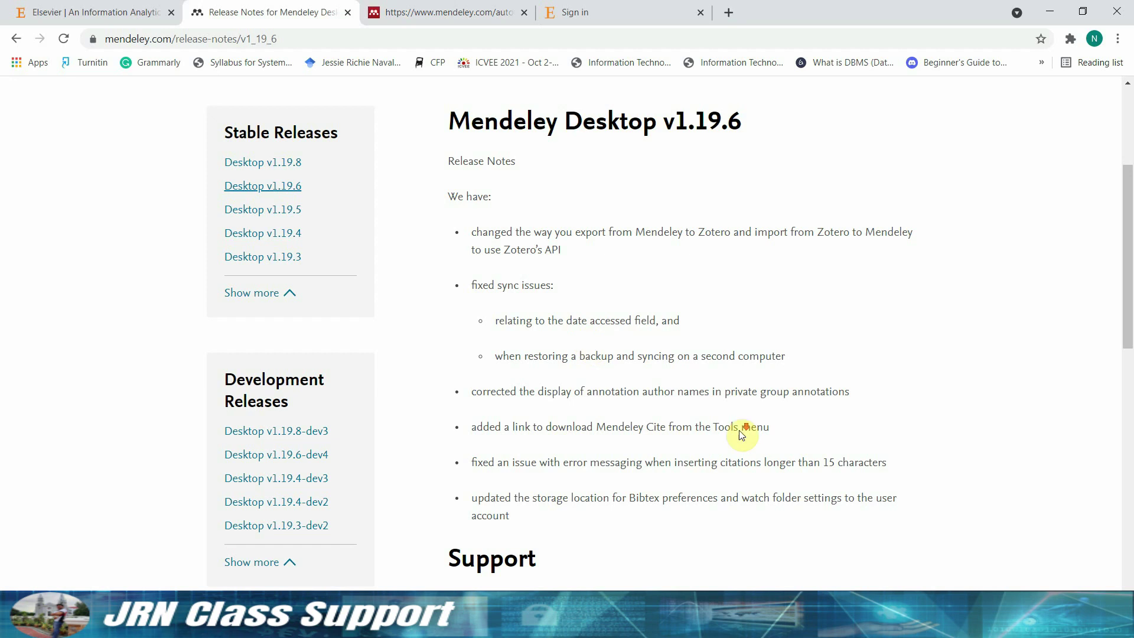
scroll(597, 354, "down", 1)
scroll(597, 353, "up", 1)
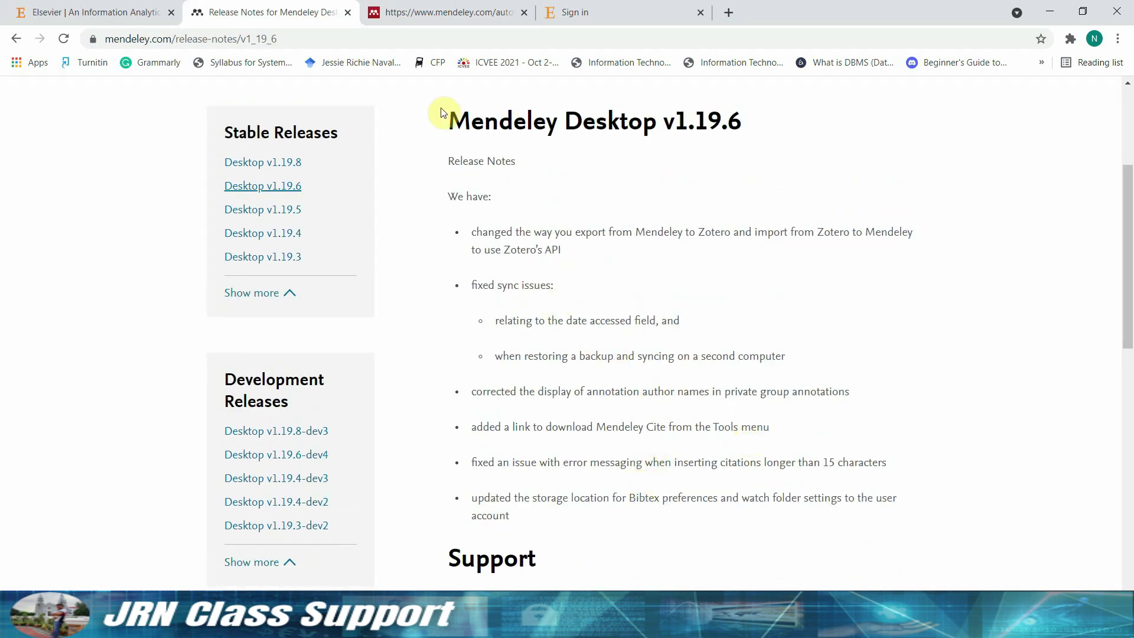
left_click(530, 12)
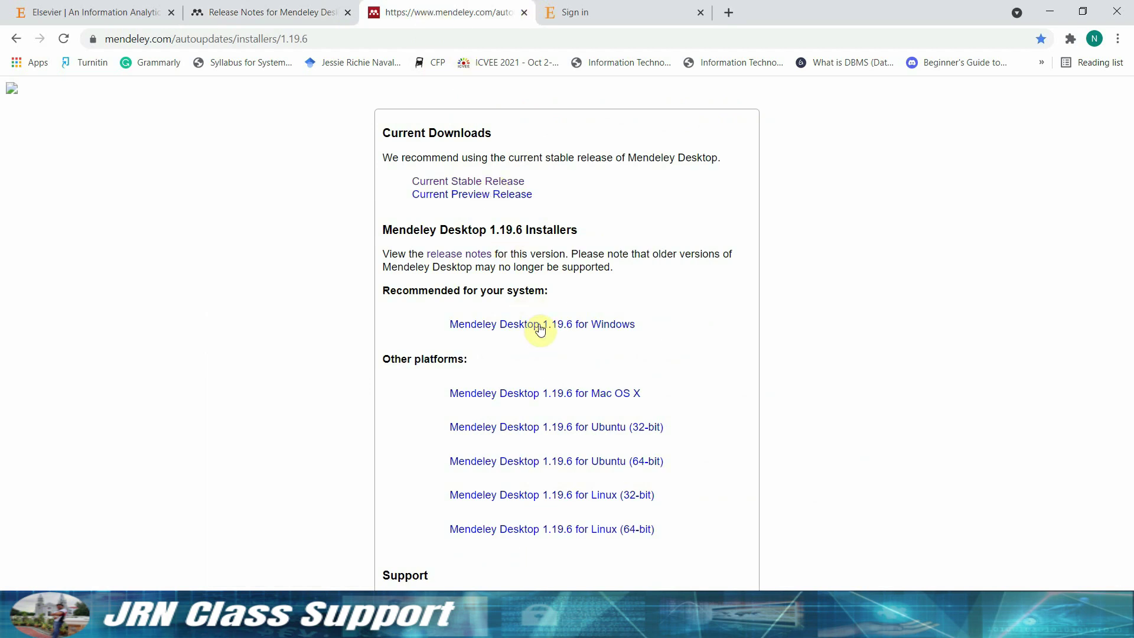
left_click(539, 325)
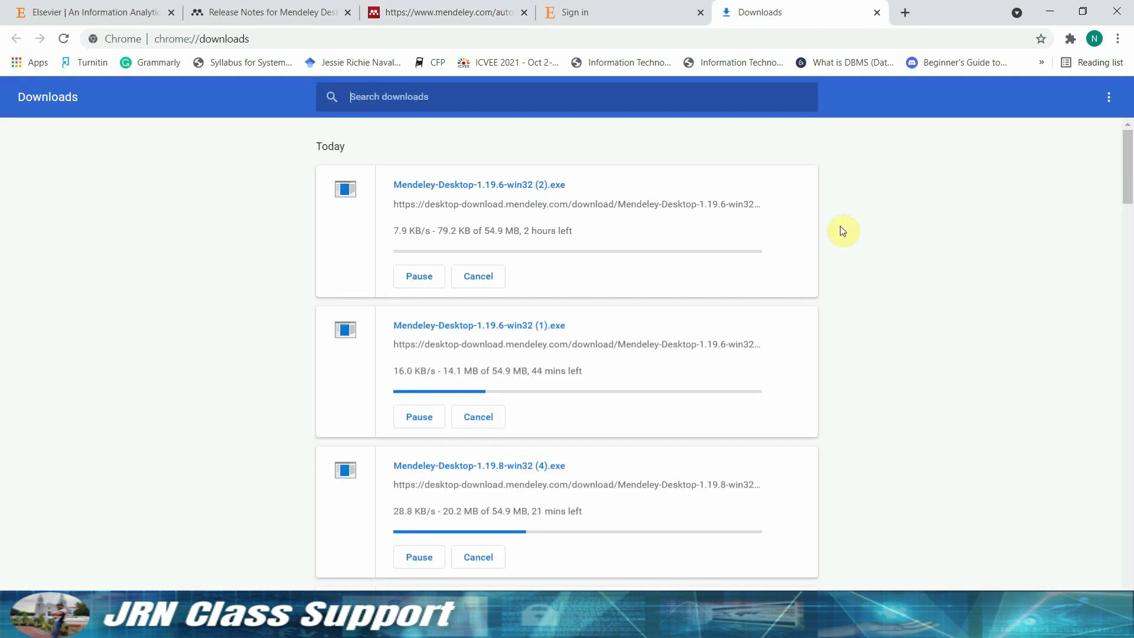
- Filter Chrome's downloads list by 'mendeley-desktop'
scroll(703, 295, "down", 3)
scroll(920, 359, "down", 4)
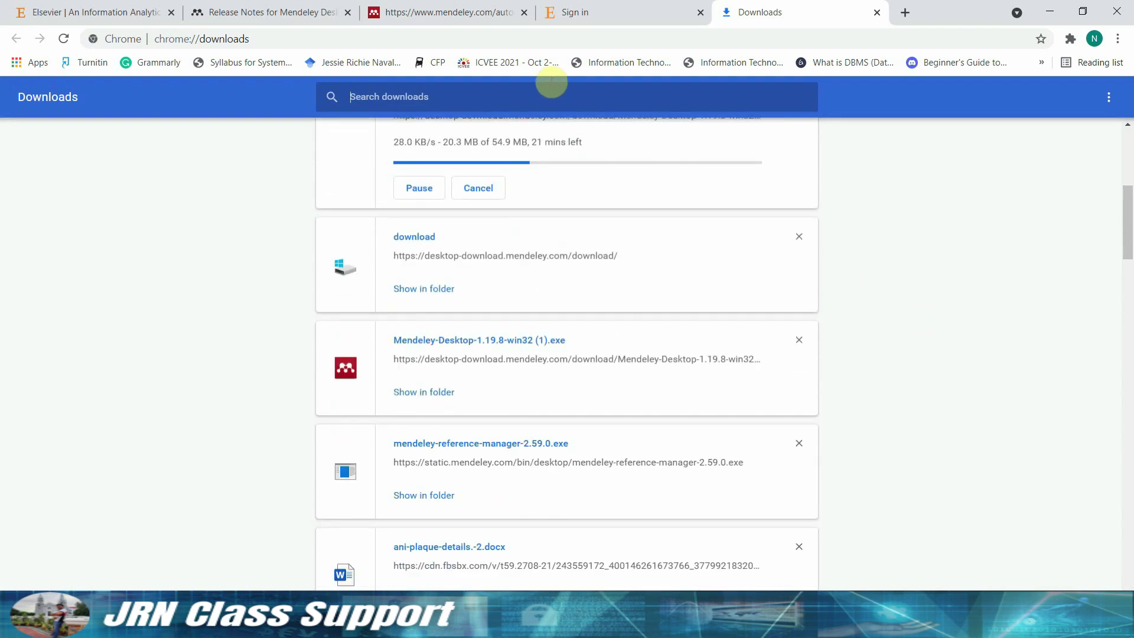
left_click(684, 113)
type("mend")
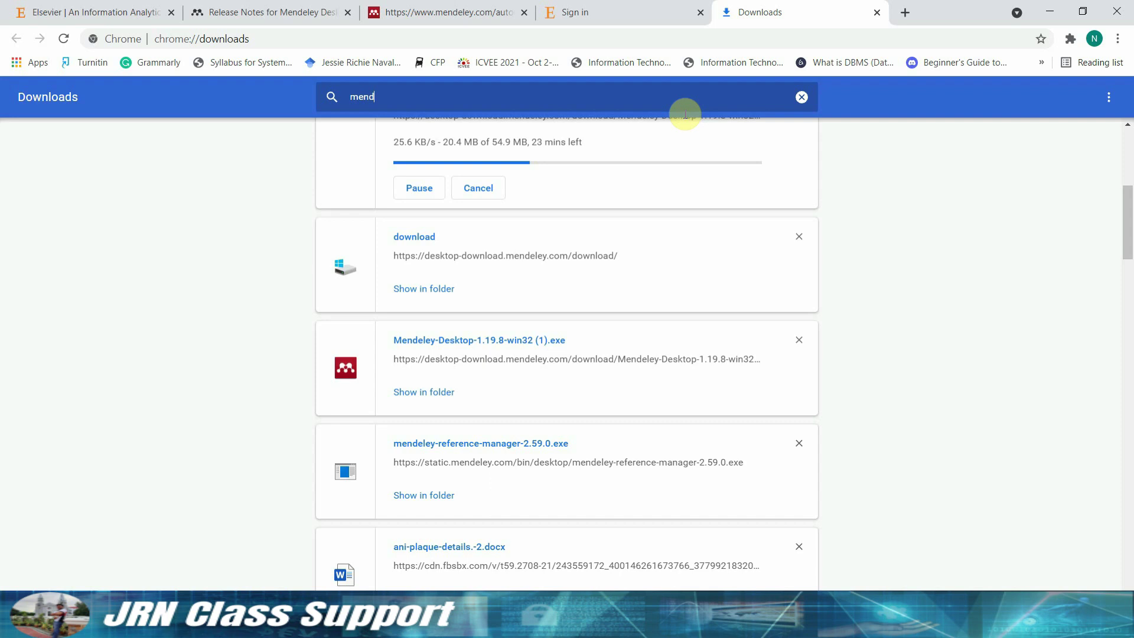
type("eley")
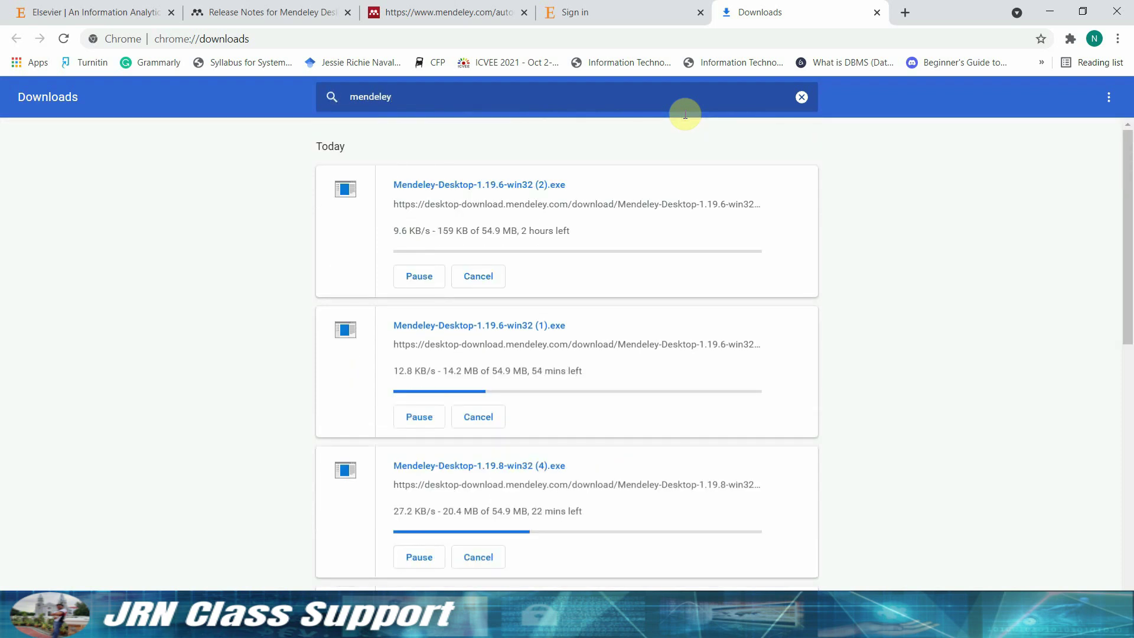
type("-desktop")
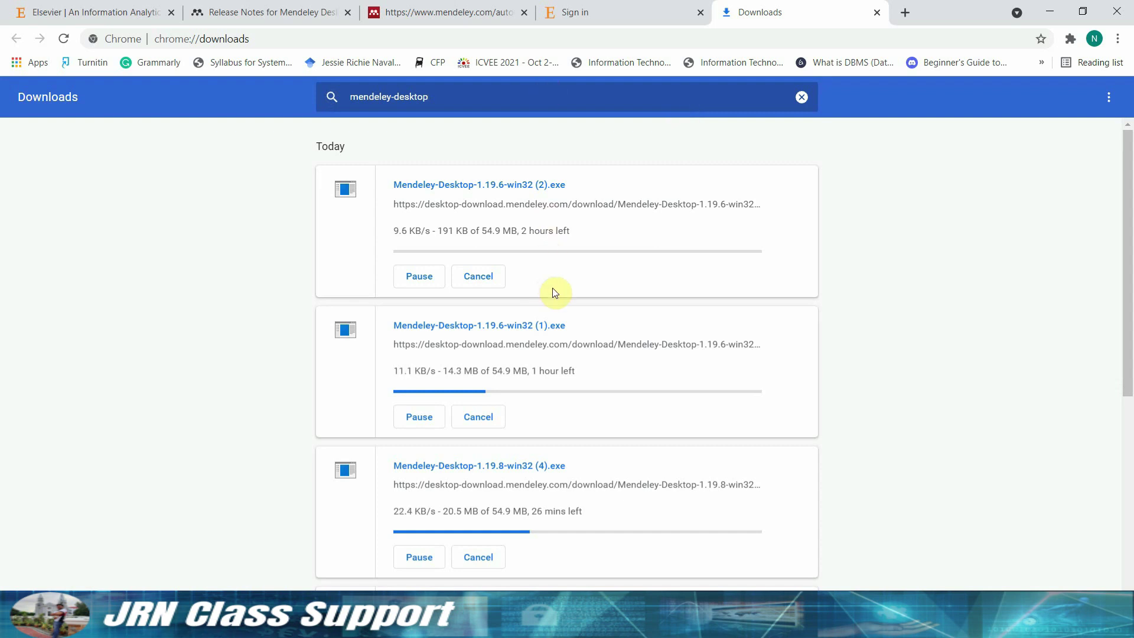
- Find the September 4, 2021 Mendeley-Desktop-1.19.6-win32 entry and open its Downloads folder
scroll(830, 387, "down", 1)
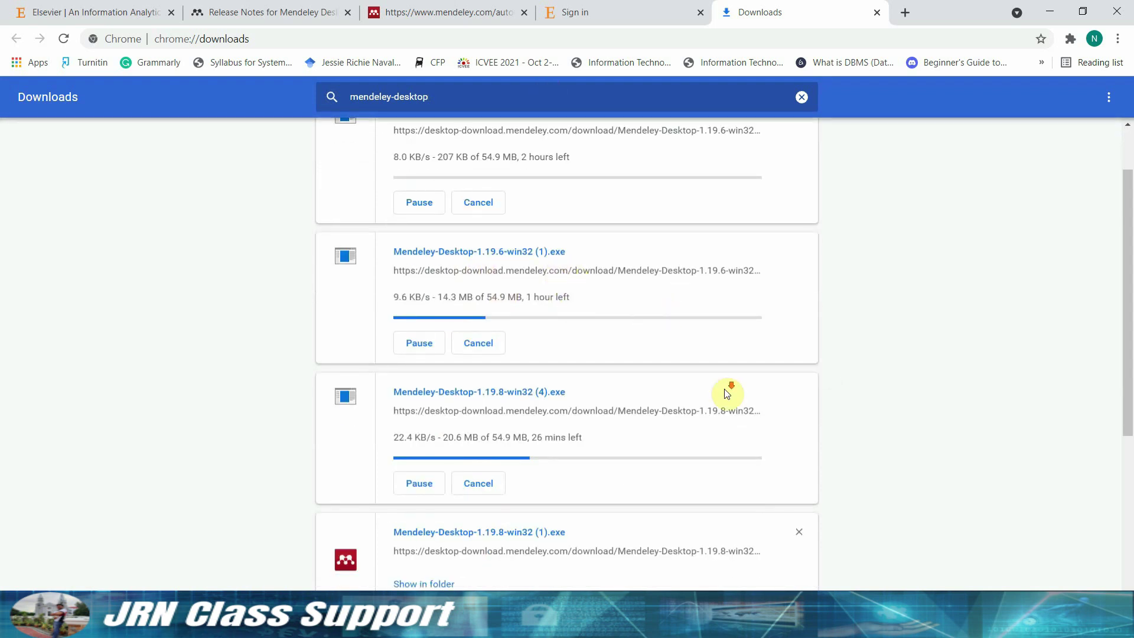
scroll(604, 325, "down", 2)
scroll(604, 325, "down", 2)
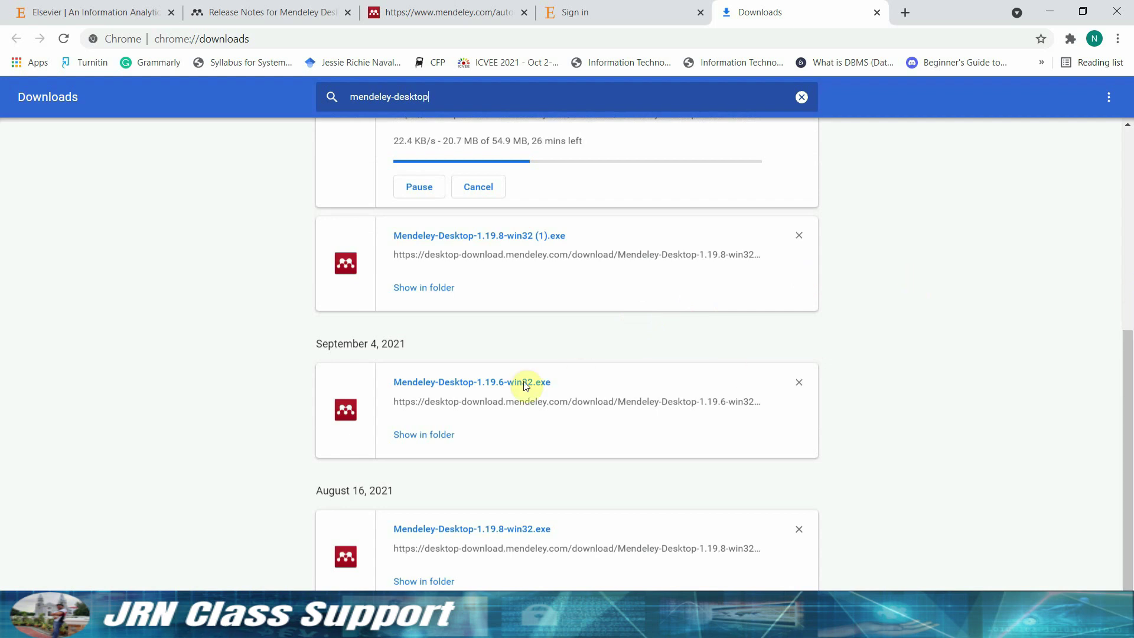
left_click_drag(312, 342, 423, 354)
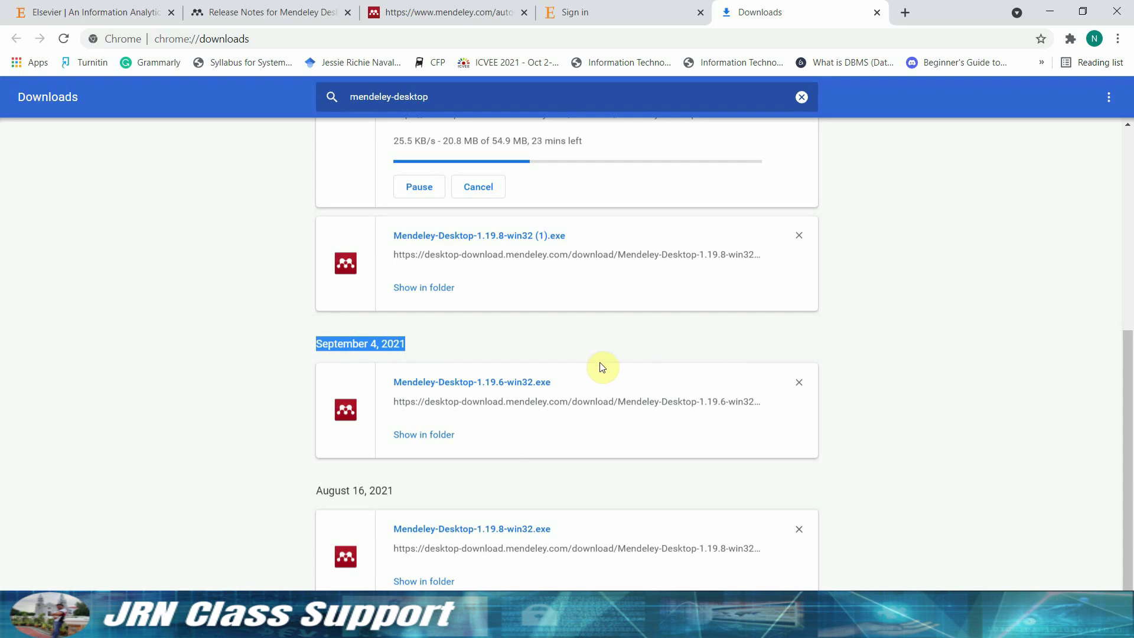
left_click(428, 440)
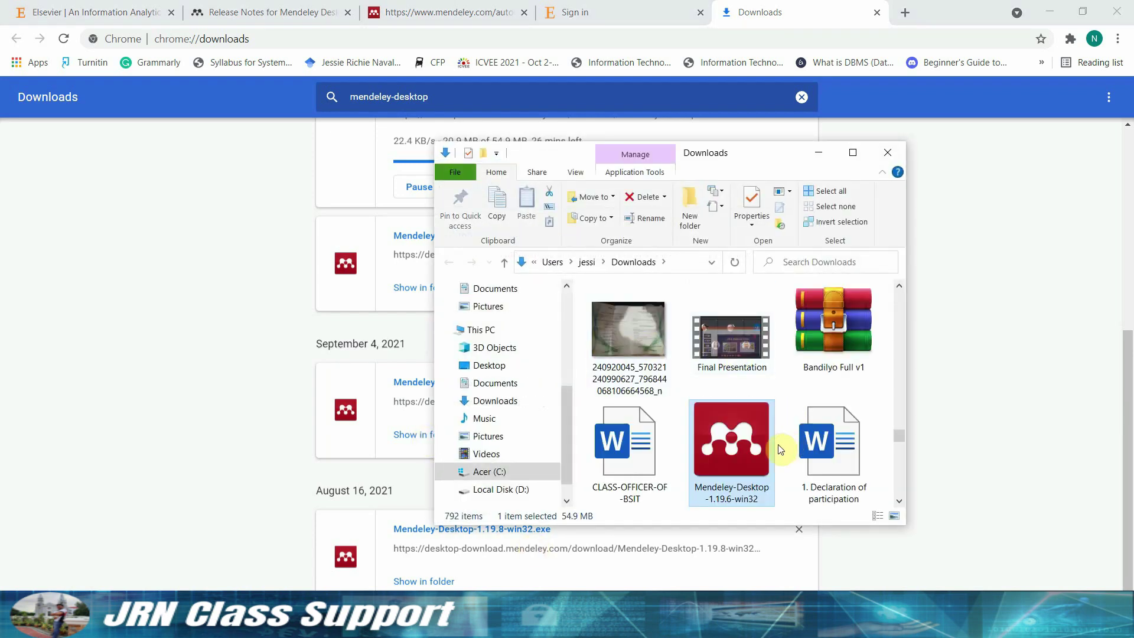
- Run Mendeley-Desktop-1.19.6-win32 as administrator from Downloads and minimize Explorer
right_click(743, 453)
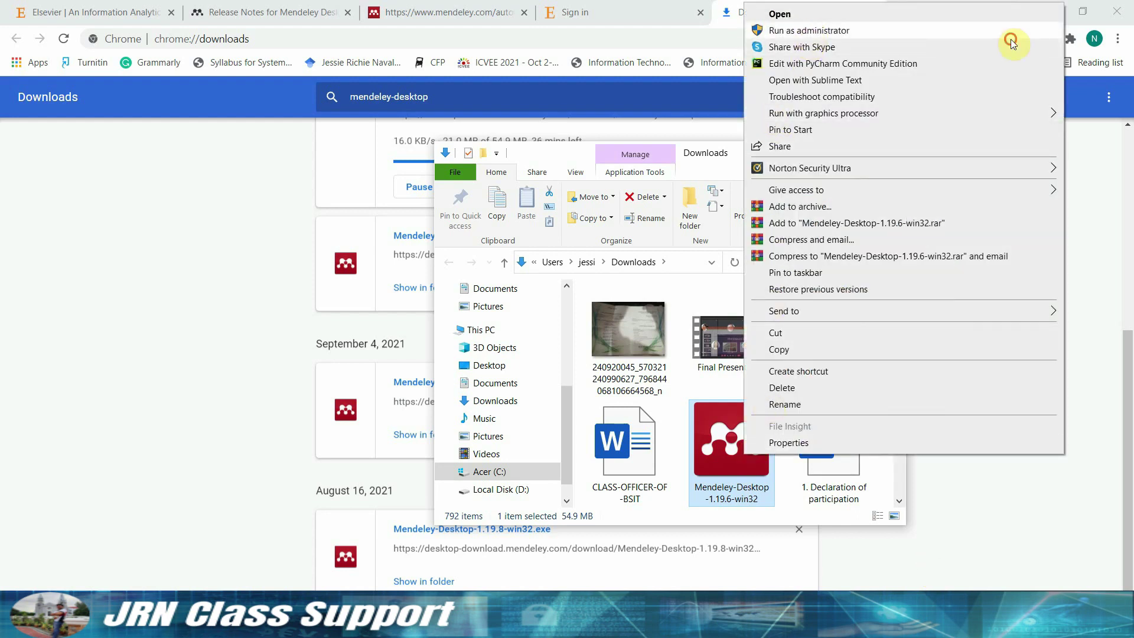
left_click(778, 35)
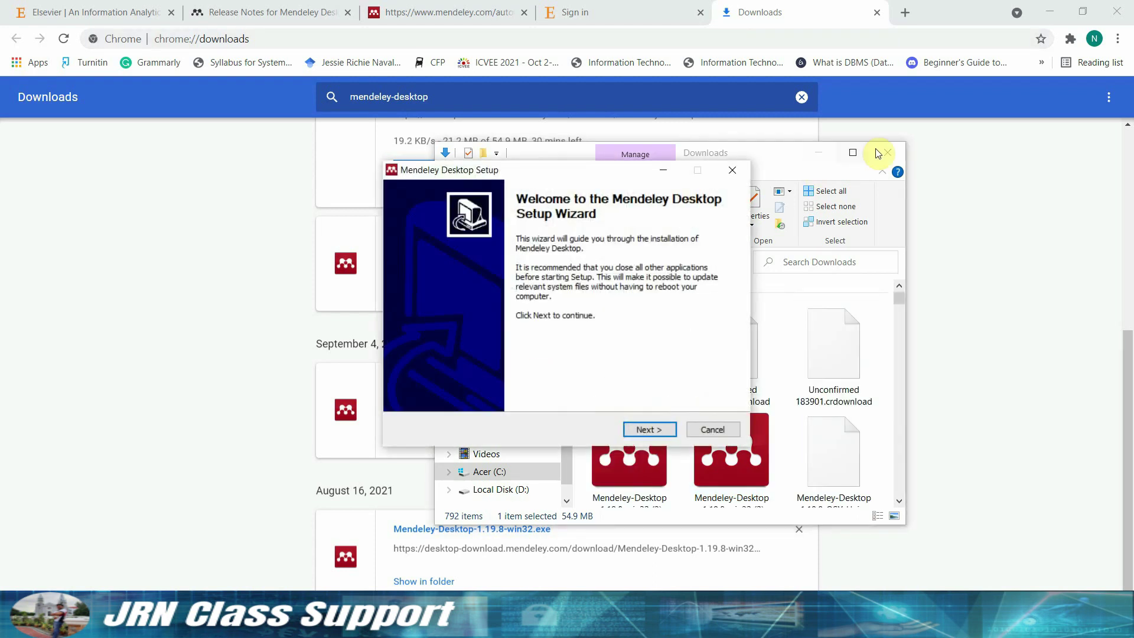
left_click(818, 157)
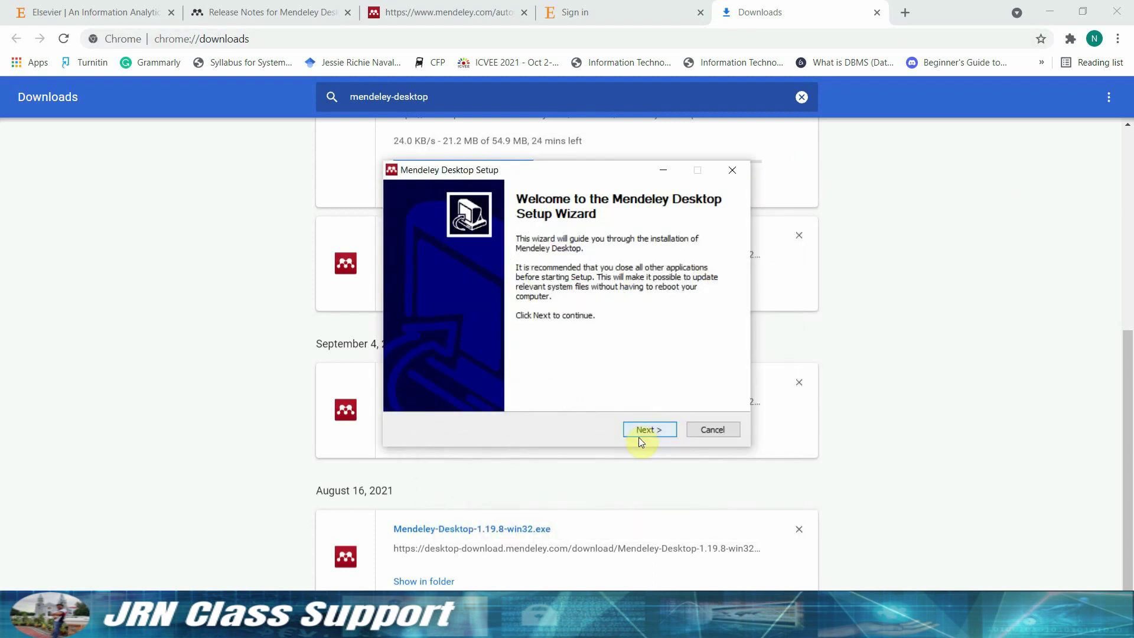
- Get past the setup welcome page, accept the licence, and keep the default install options
left_click(642, 429)
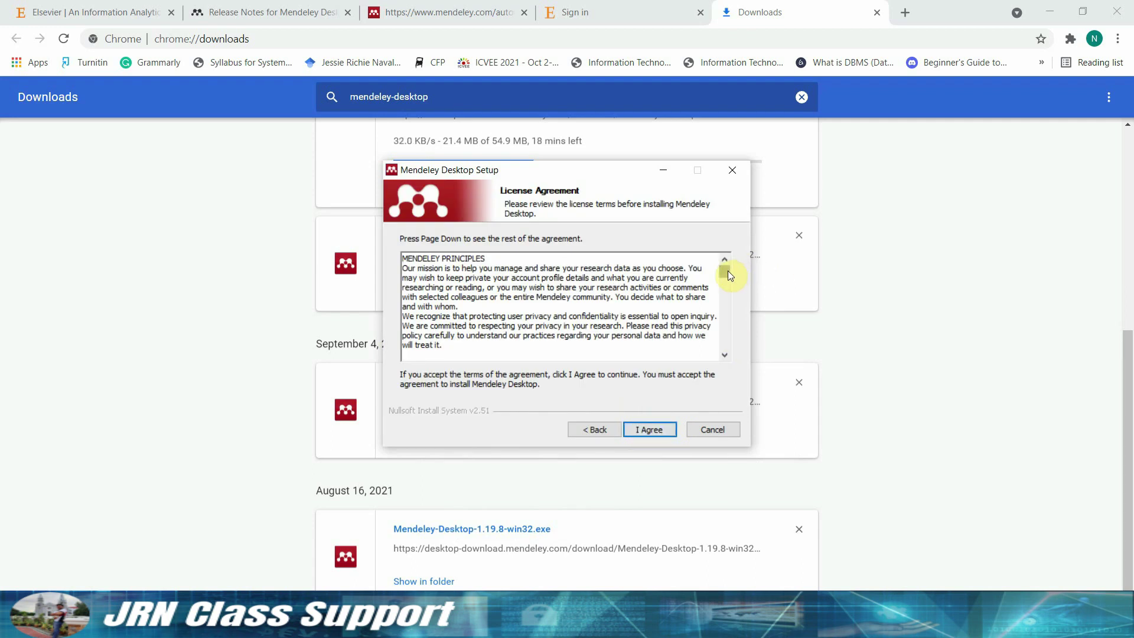
left_click_drag(727, 271, 746, 353)
left_click_drag(661, 397, 655, 410)
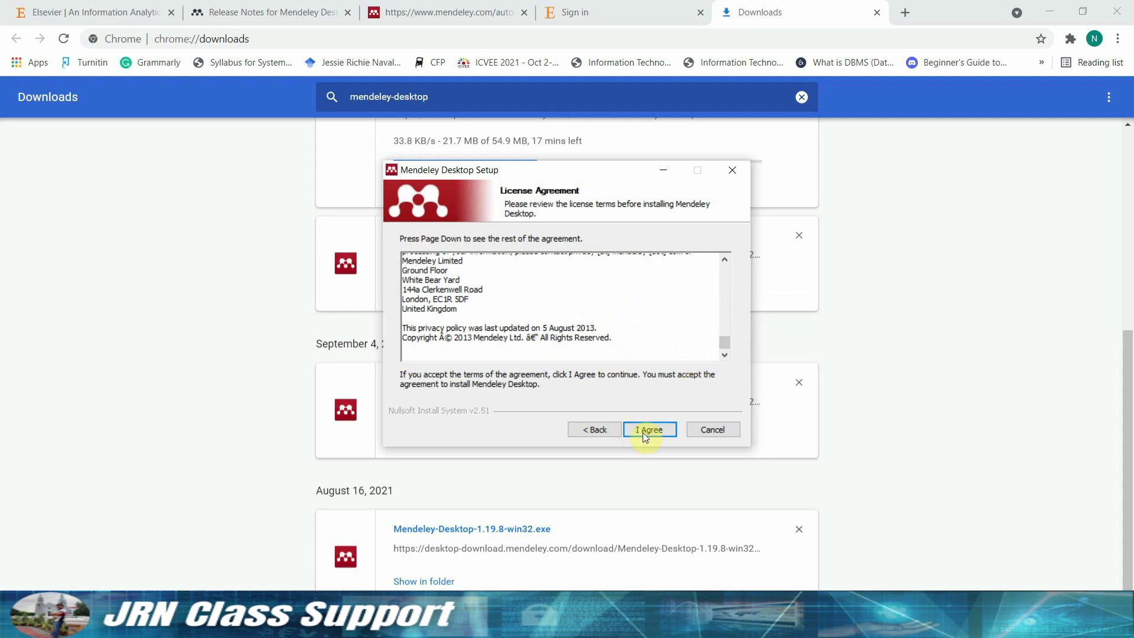
left_click(644, 431)
left_click(644, 431)
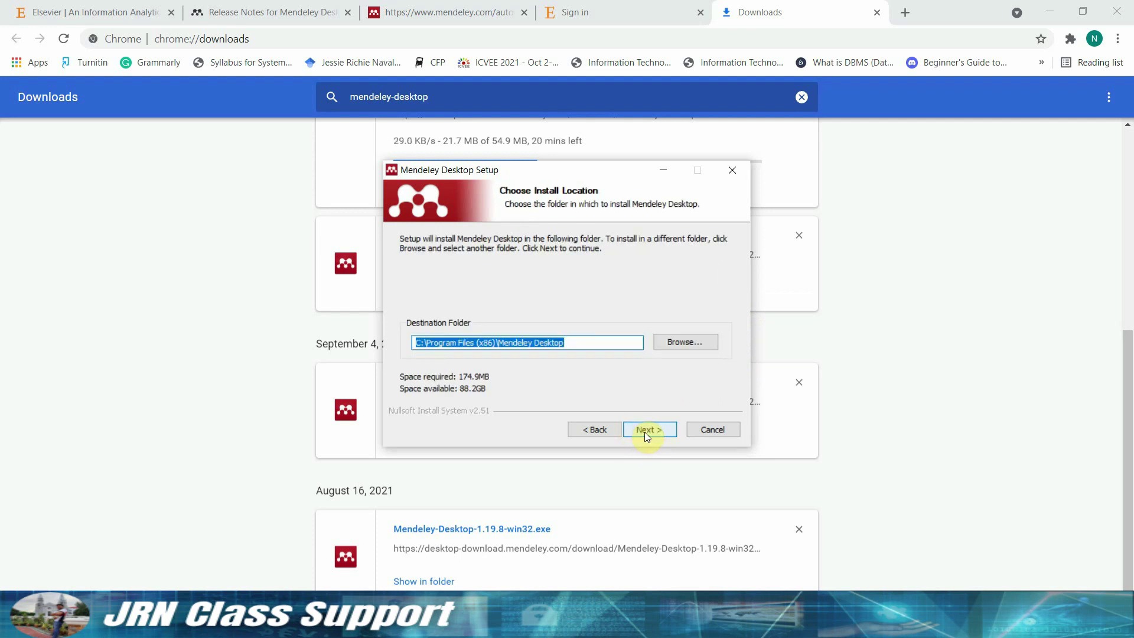
- Install to C:\Program Files (x86)\Mendeley Desktop with default Start Menu folder, then finish and launch
left_click(620, 341)
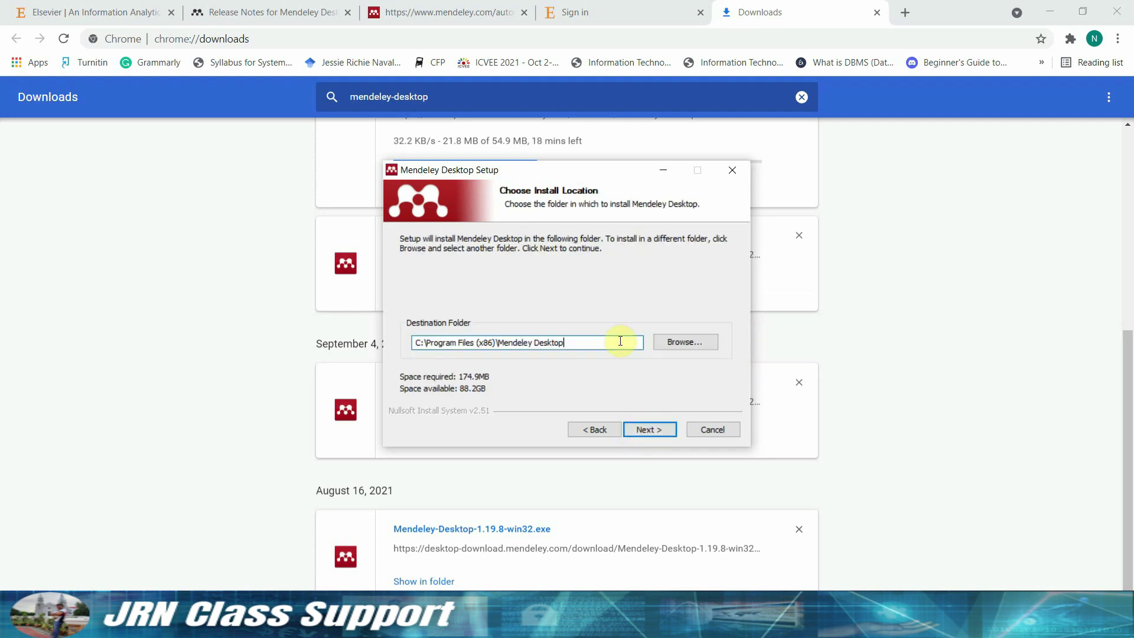
left_click(645, 431)
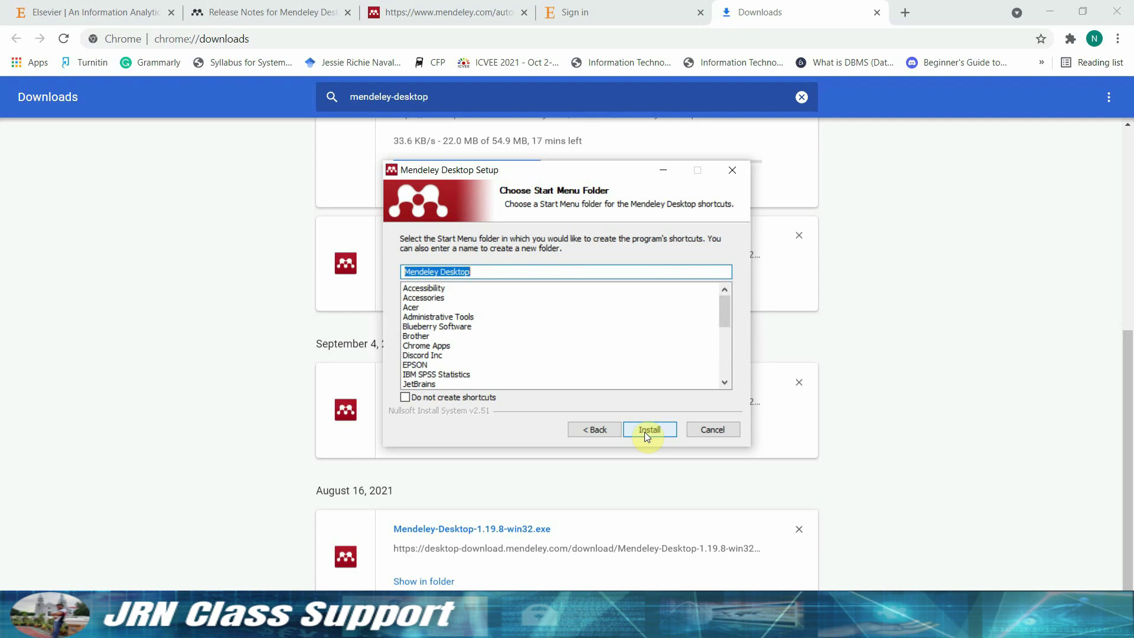
left_click(592, 273)
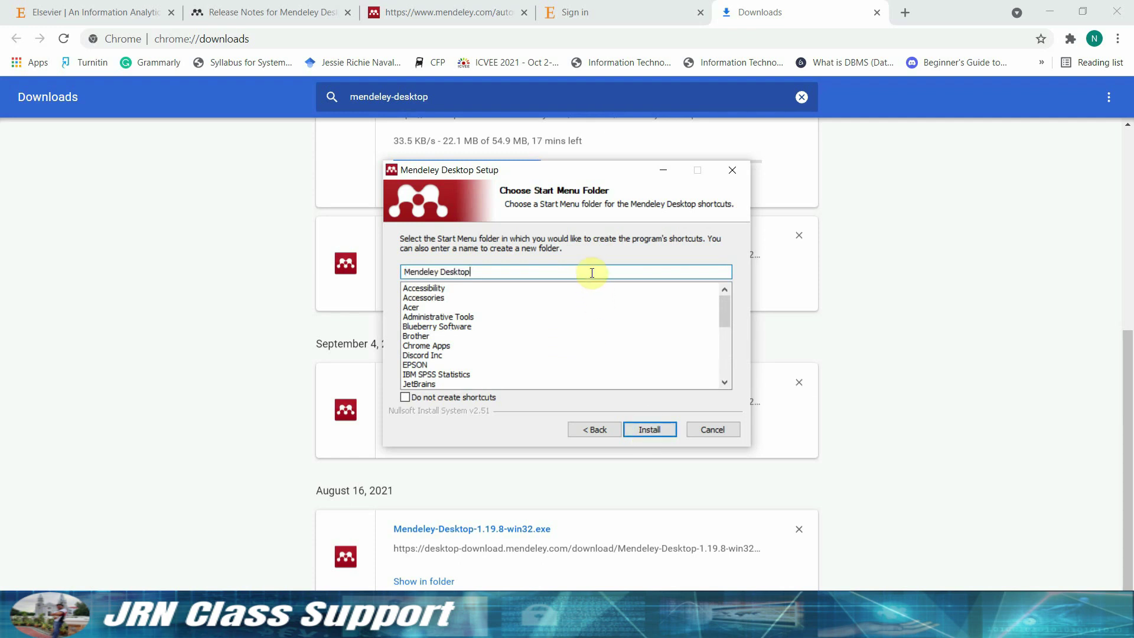
left_click(657, 432)
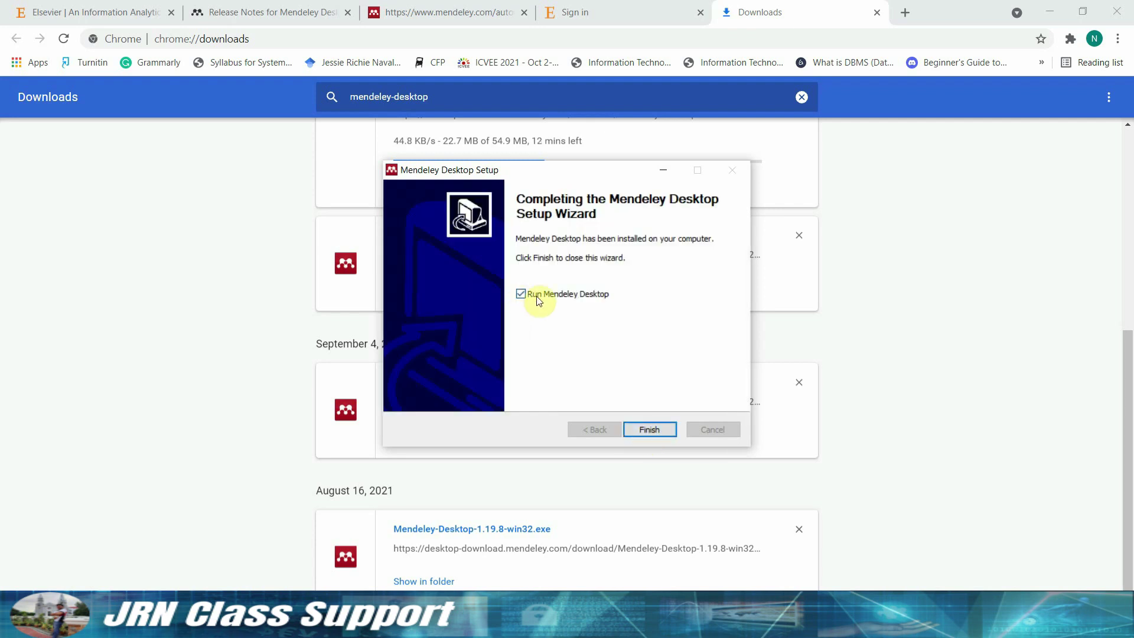
left_click(638, 428)
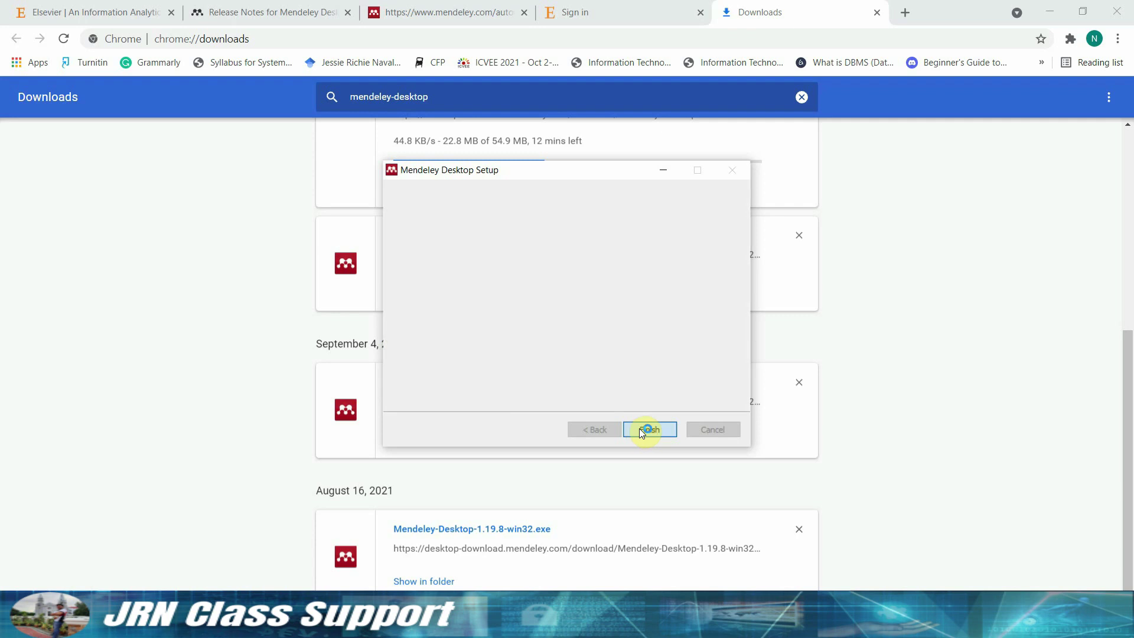
- Sign in to the Mendeley account on the Elsevier sign-in page using the autofilled password
left_click(650, 26)
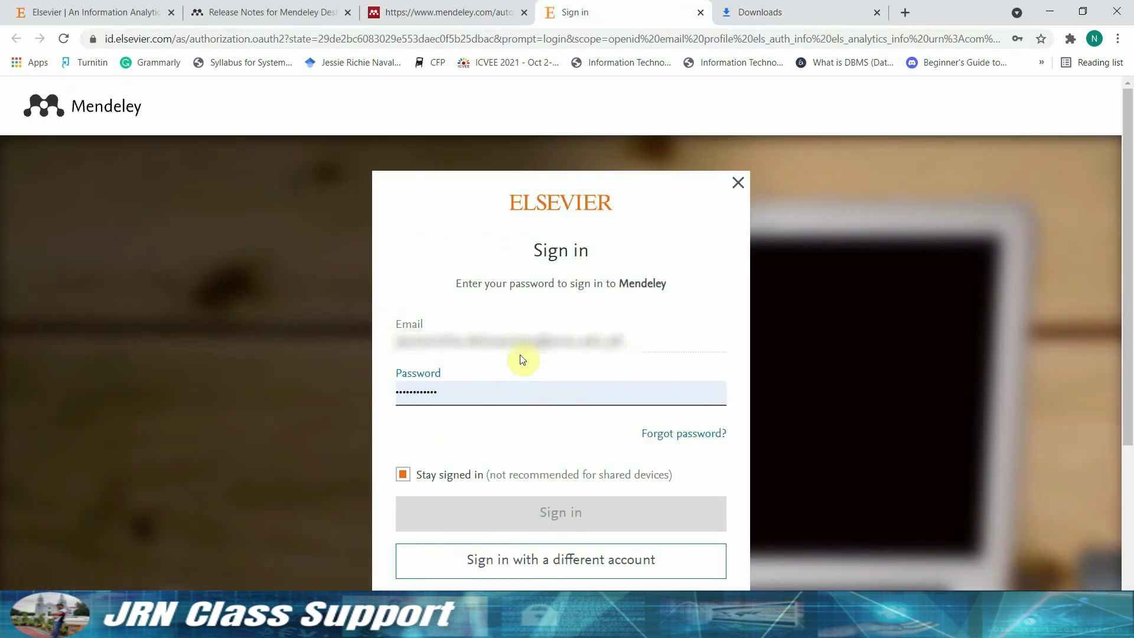
left_click(531, 342)
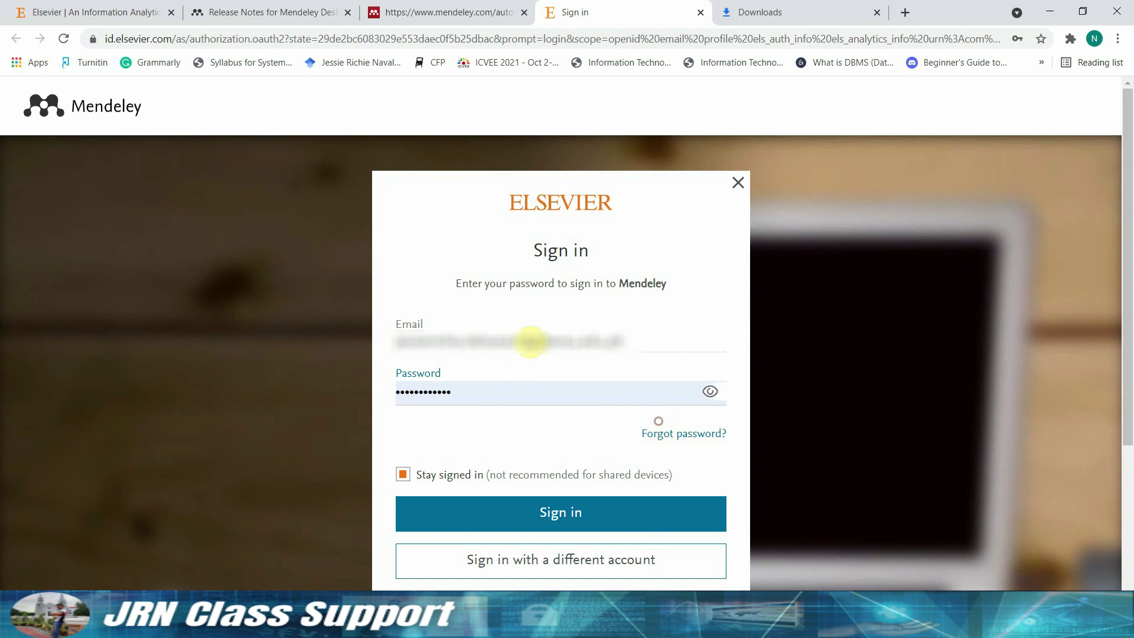
left_click(559, 514)
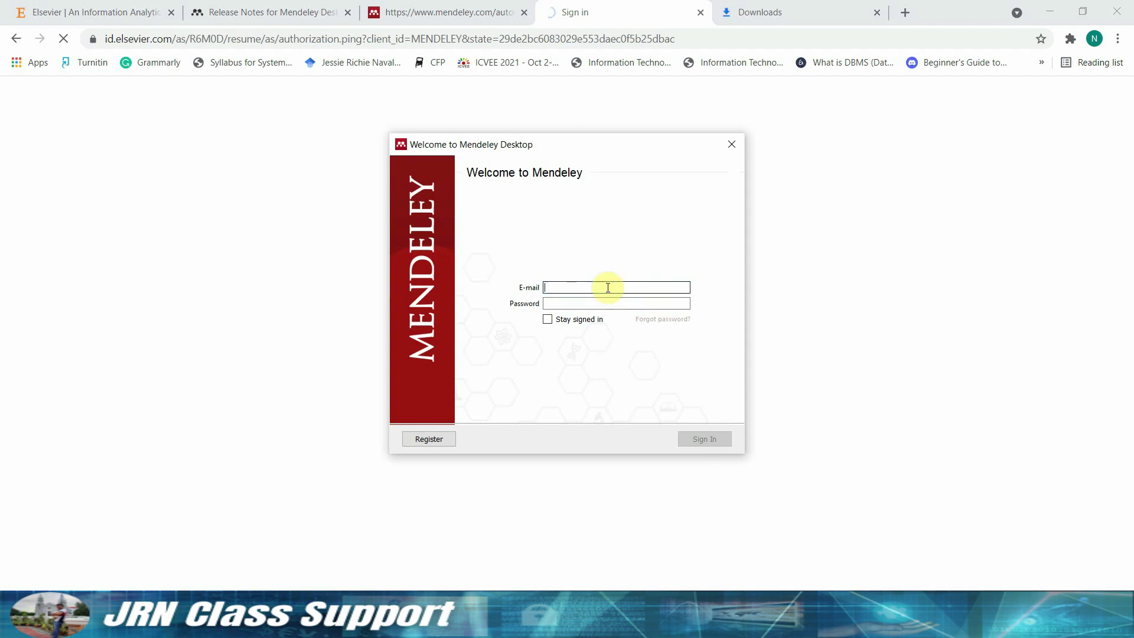
- Move the Mendeley welcome dialog aside, open the registration page, and bring up the search page
left_click_drag(557, 156, 746, 159)
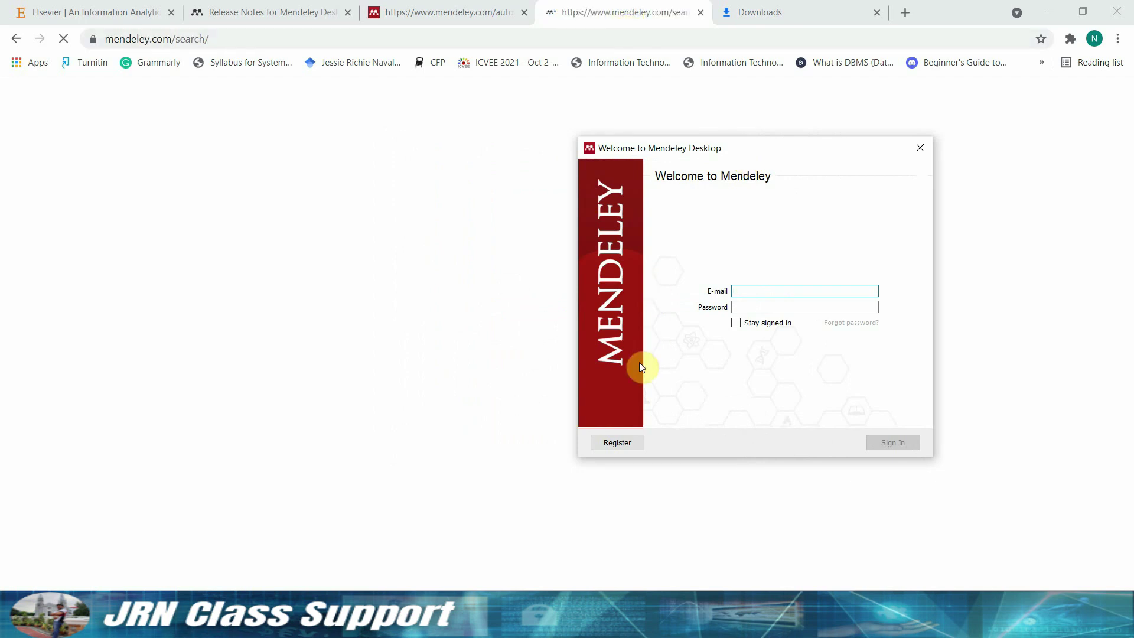
left_click(625, 445)
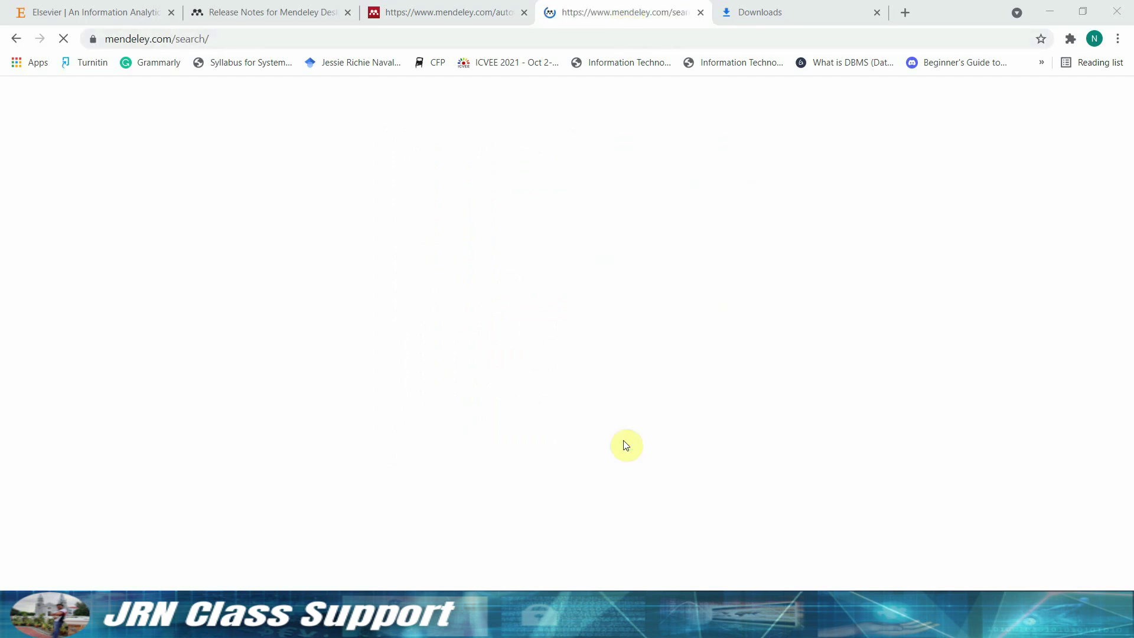
left_click_drag(850, 9, 684, 10)
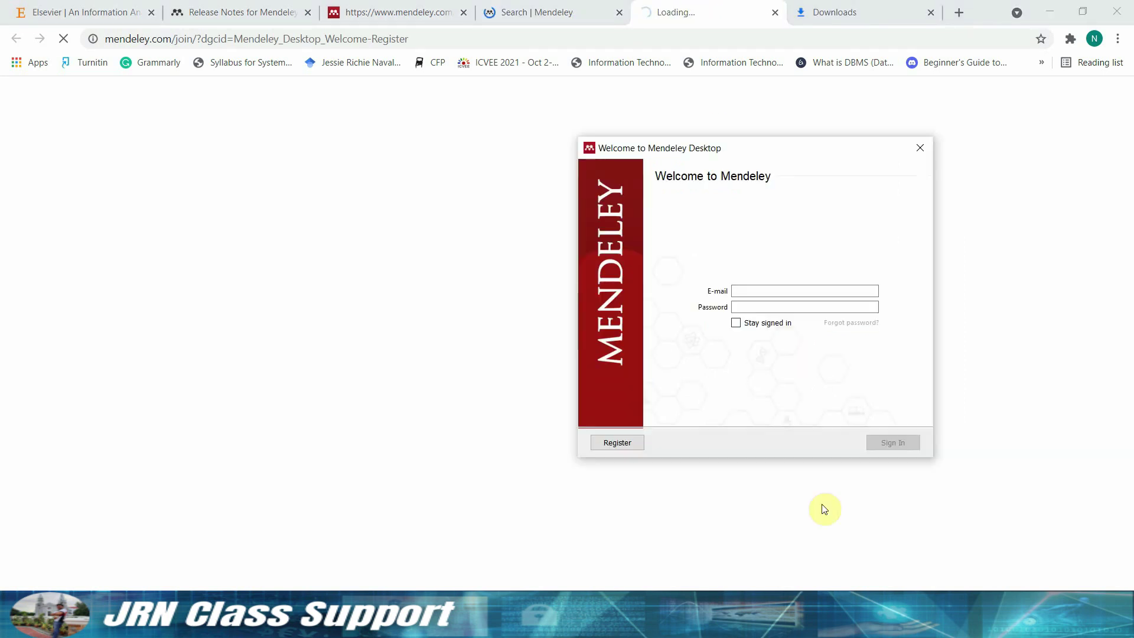
left_click_drag(726, 158, 776, 133)
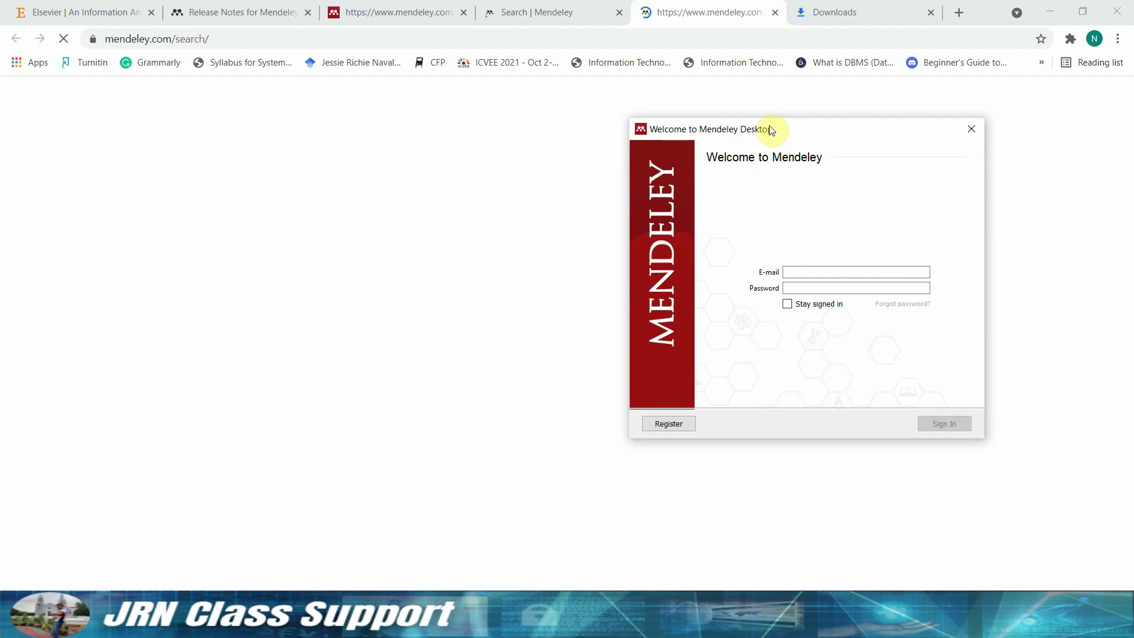
left_click(699, 19)
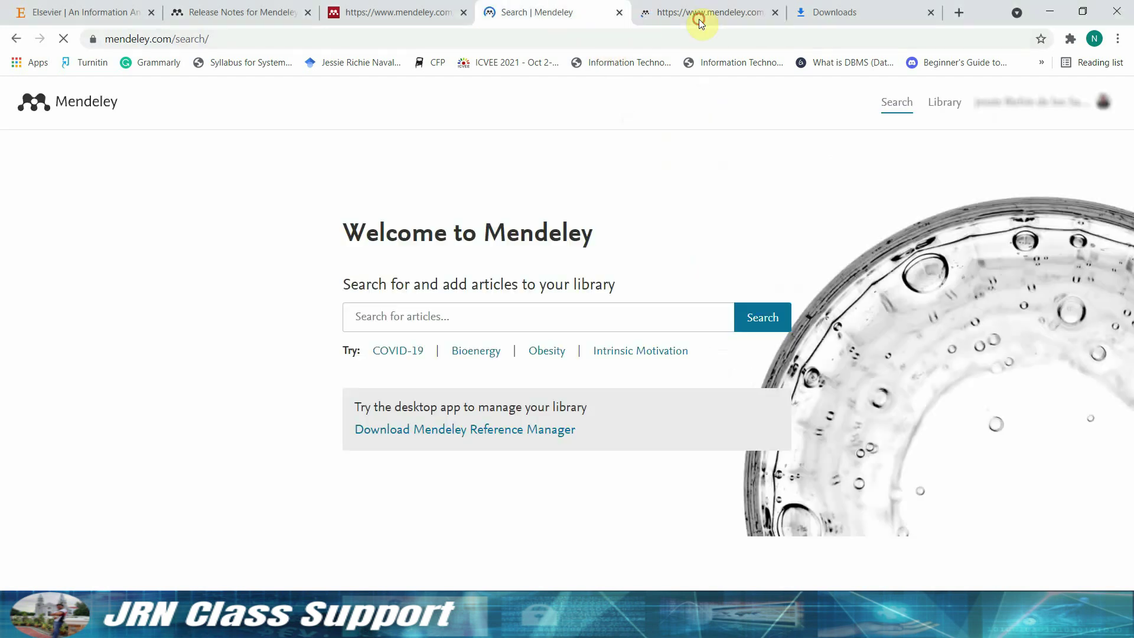
- Check the website's account options, then return to the Mendeley Desktop sign-in window
left_click(559, 18)
left_click(1033, 102)
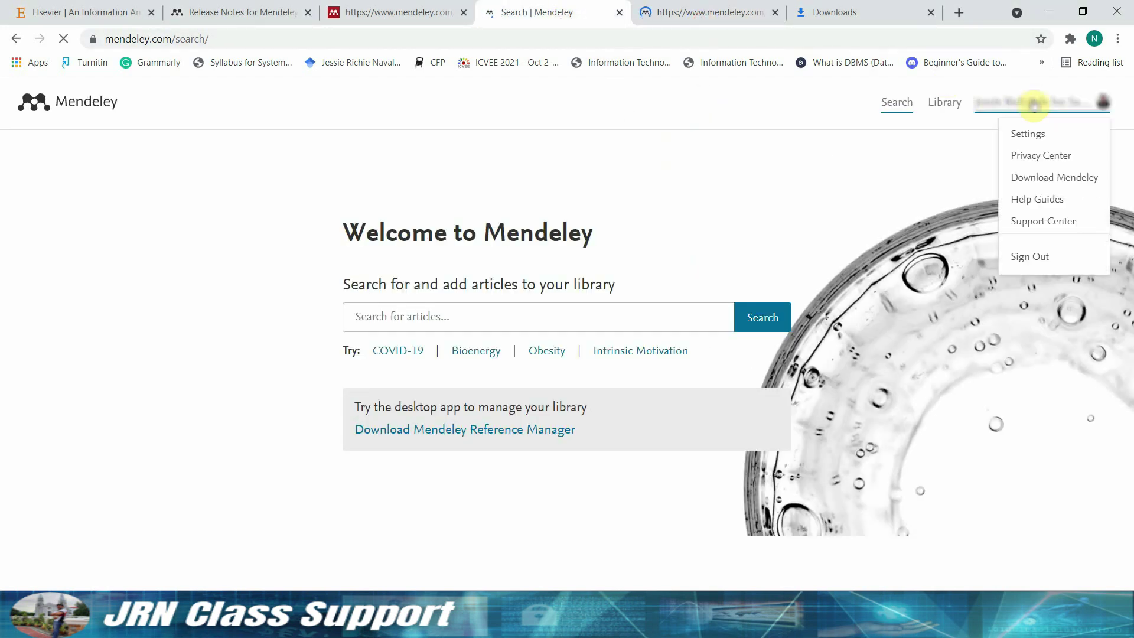
left_click(1041, 178)
- Sign in to Mendeley Desktop with the account e-mail and password, ticking Stay signed in
left_click(820, 273)
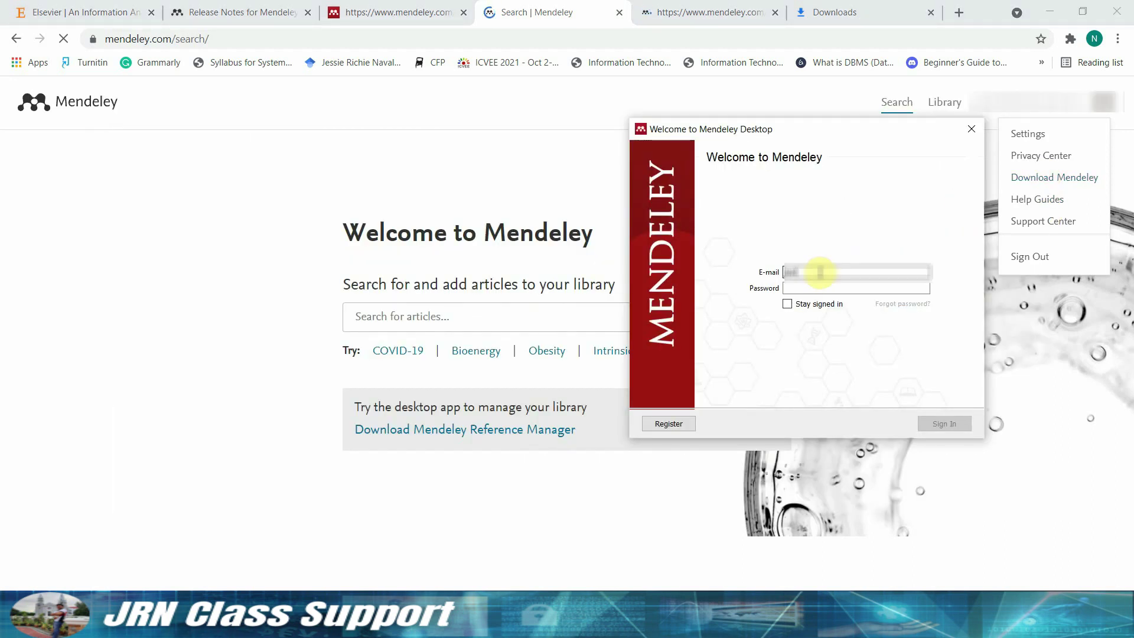
type("abcdefghij")
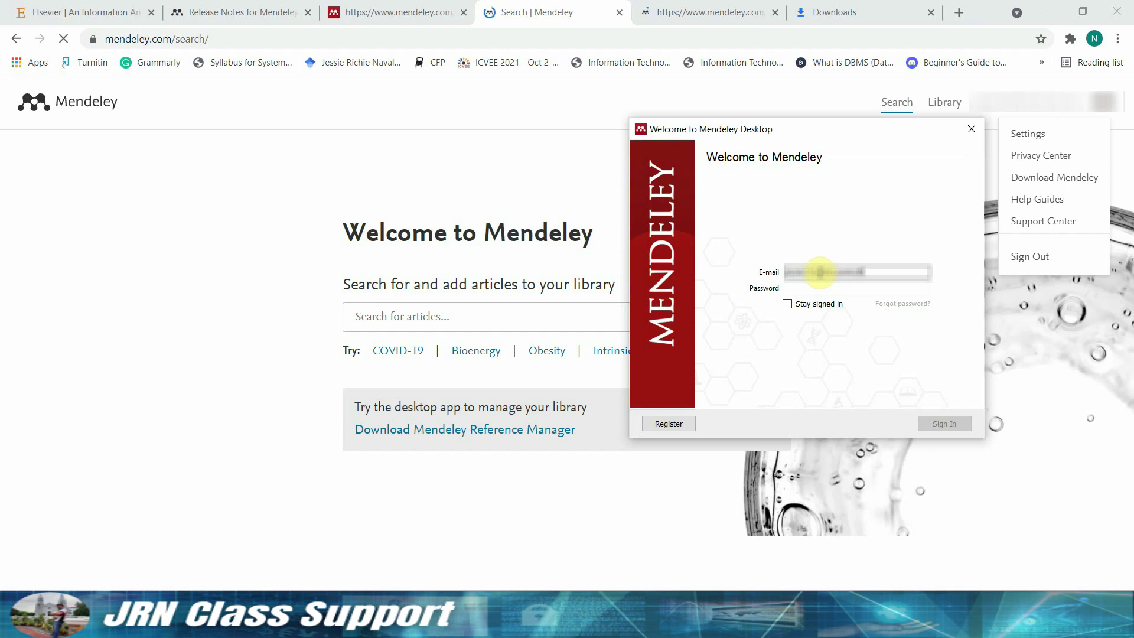
type("klm")
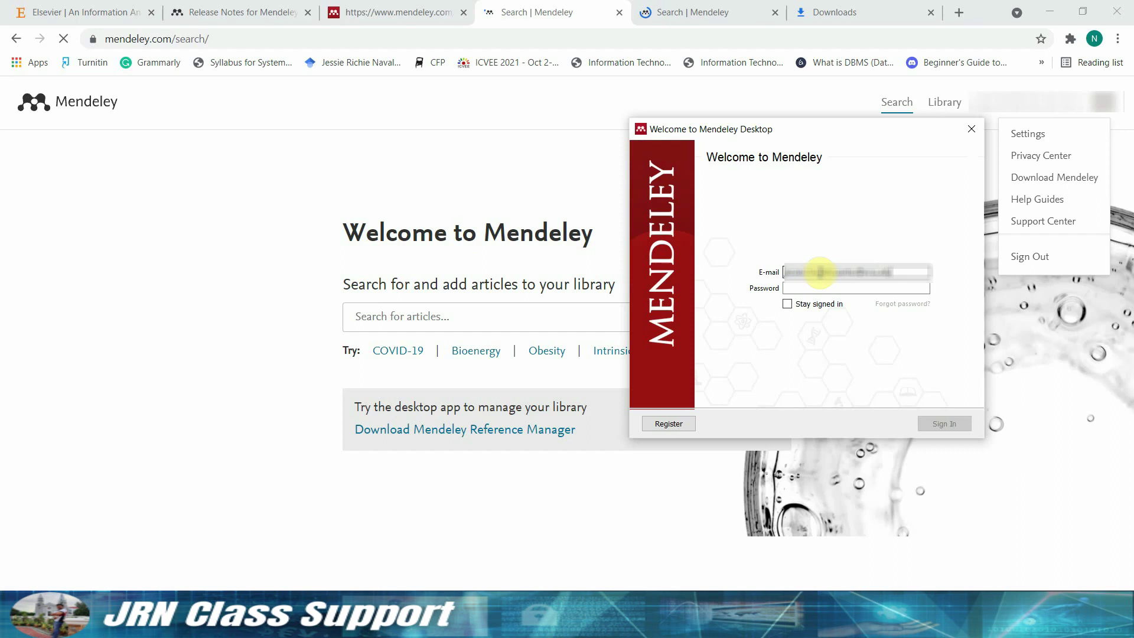
type("no••••")
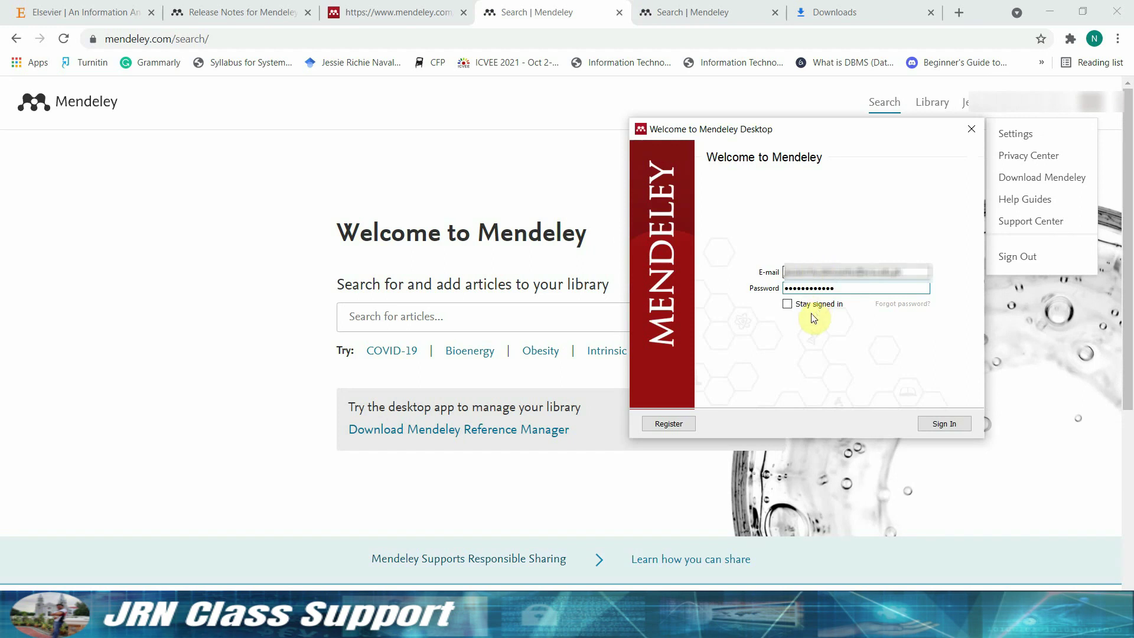
left_click(788, 304)
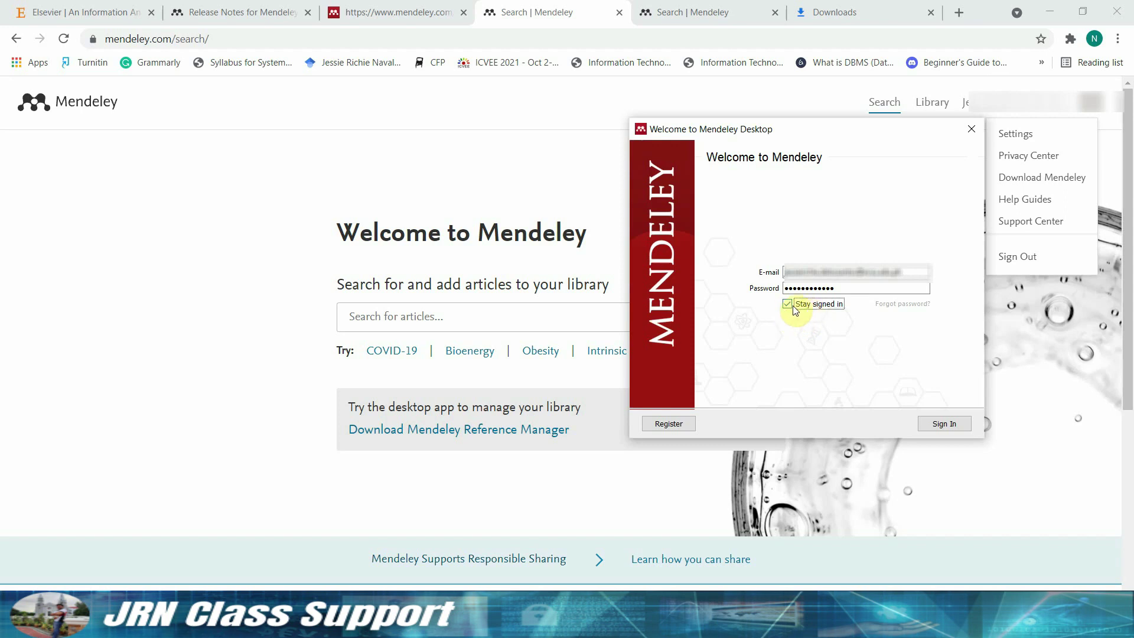
left_click(941, 426)
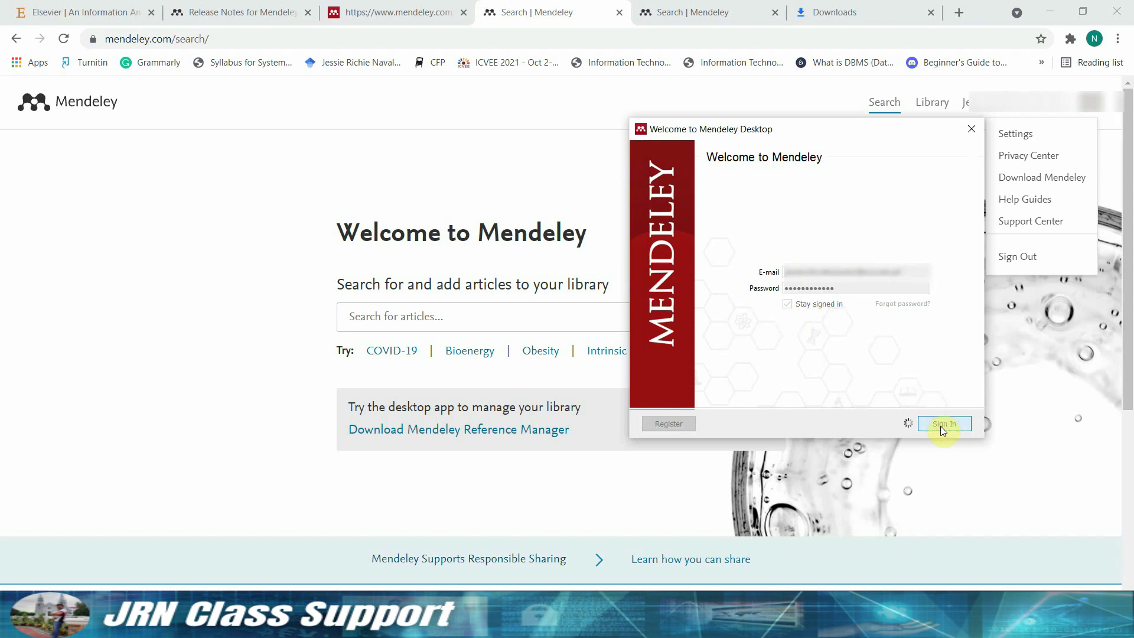
left_click(703, 11)
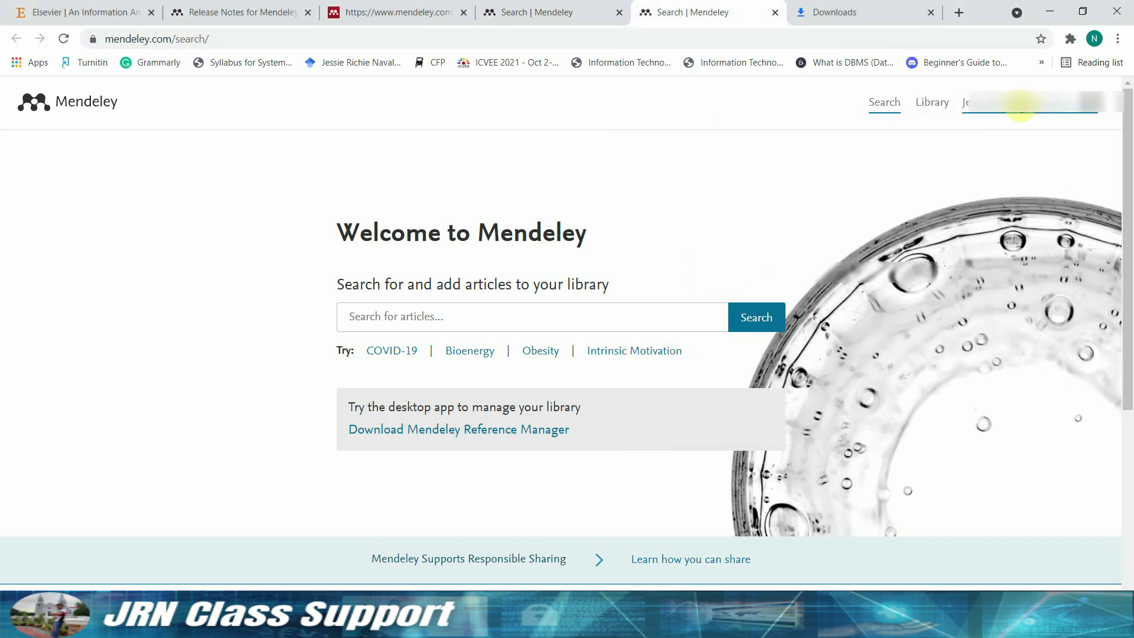
left_click(1031, 102)
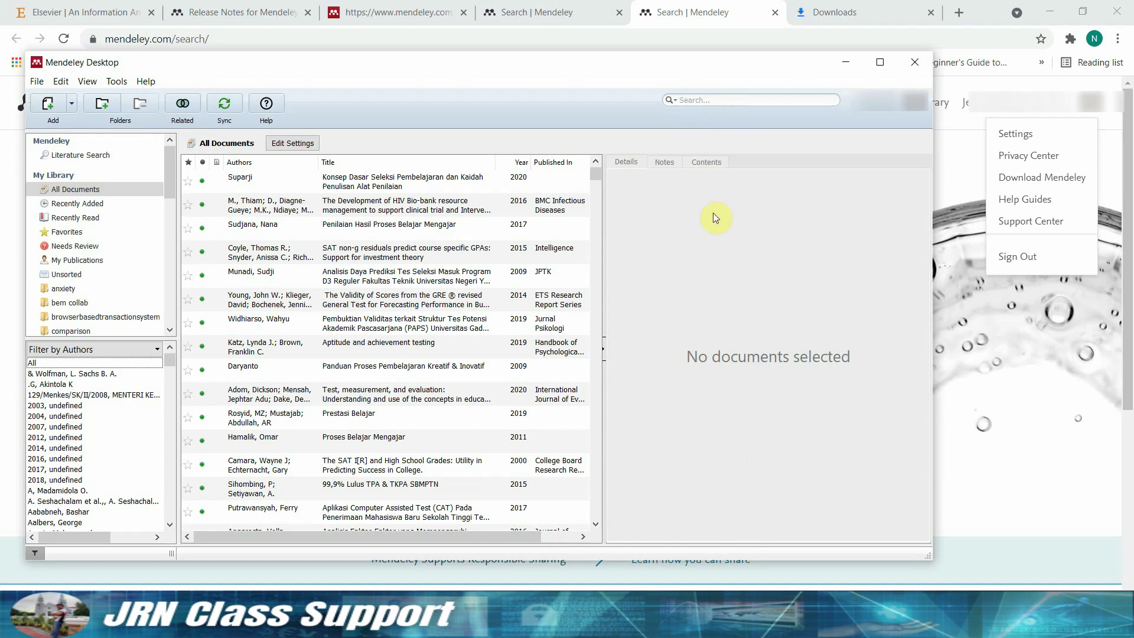
- Collapse the details pane, decline the update with Not Now, and go to Literature Search
left_click(603, 349)
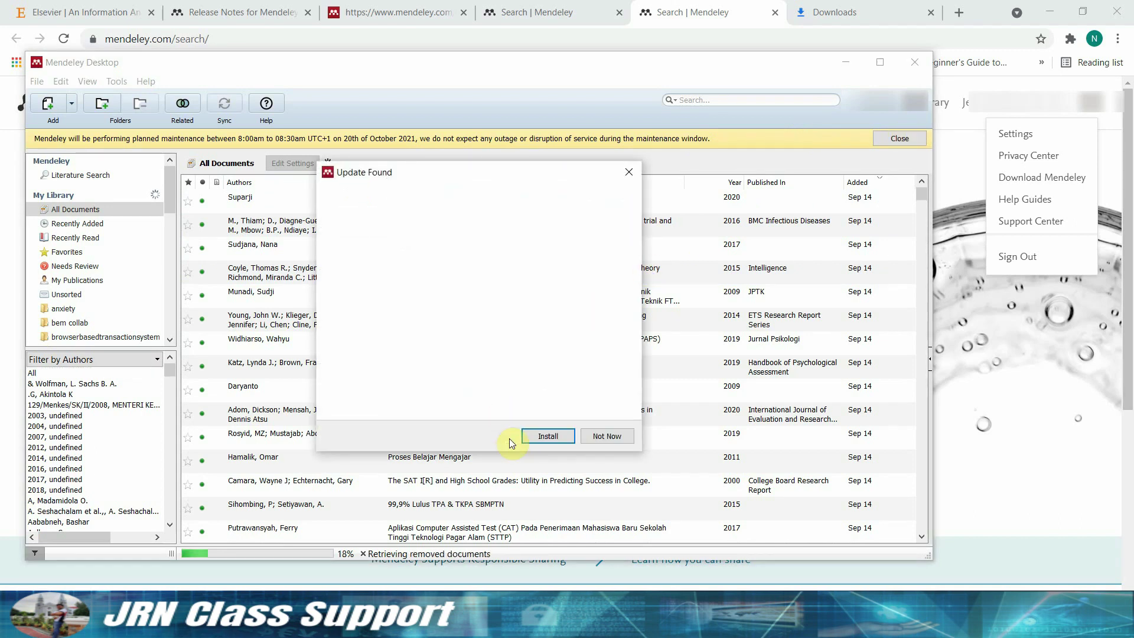
left_click_drag(464, 179, 527, 208)
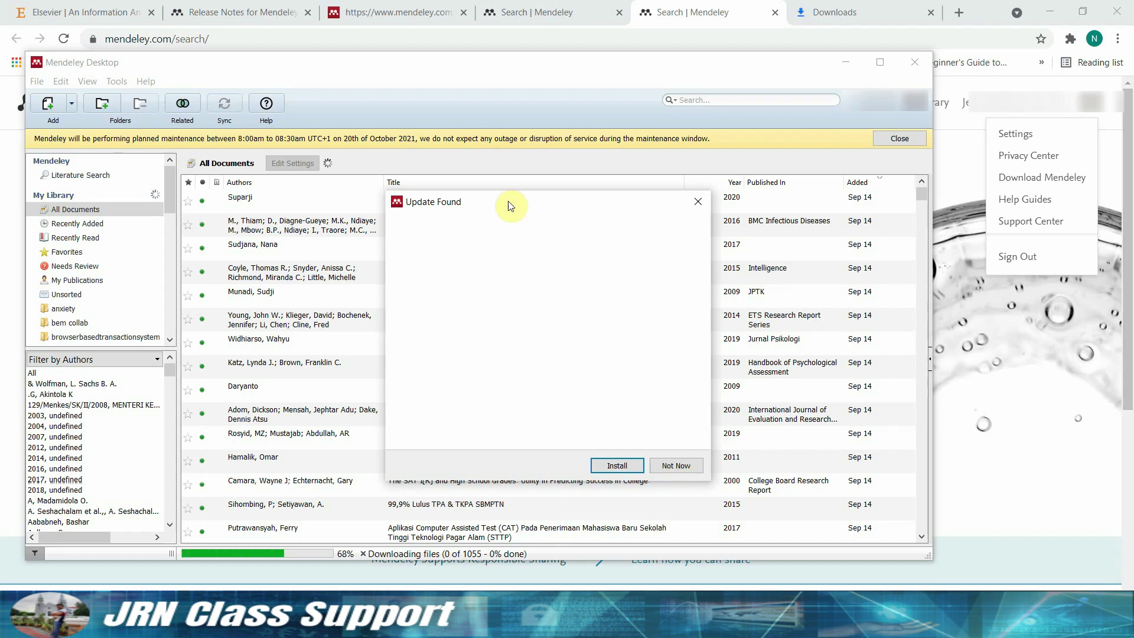
left_click_drag(513, 201, 474, 196)
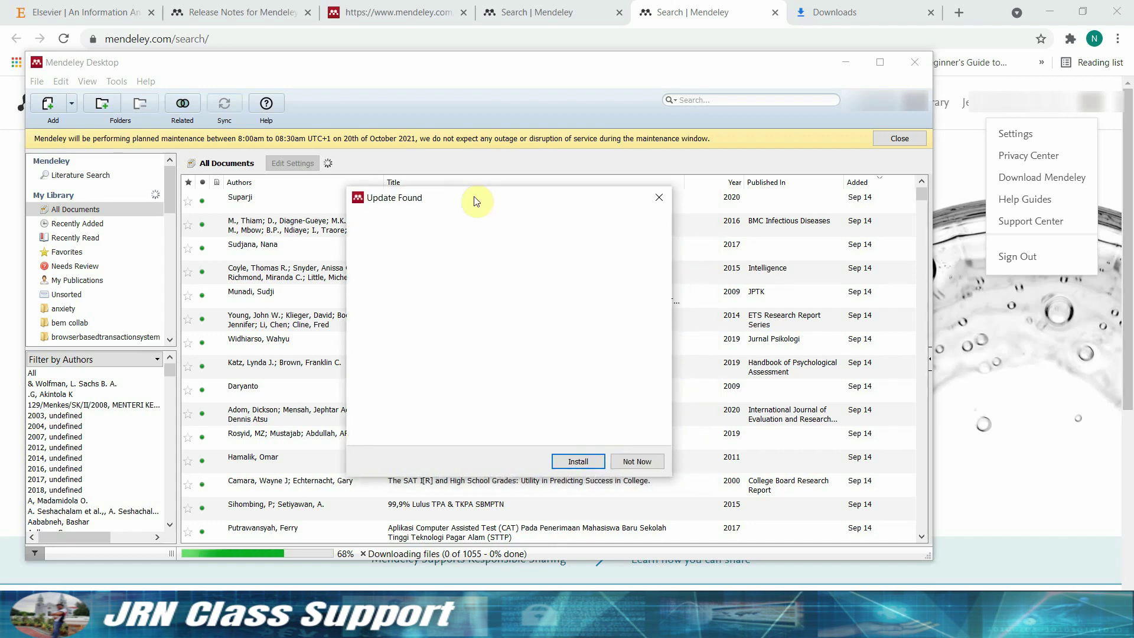
left_click(633, 462)
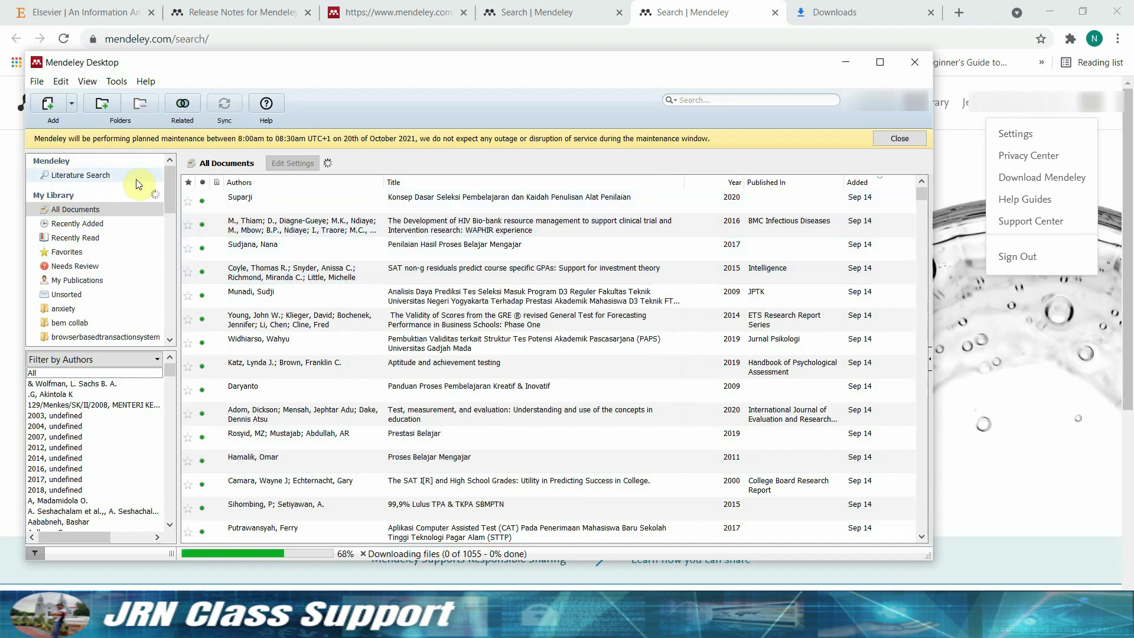
left_click(101, 175)
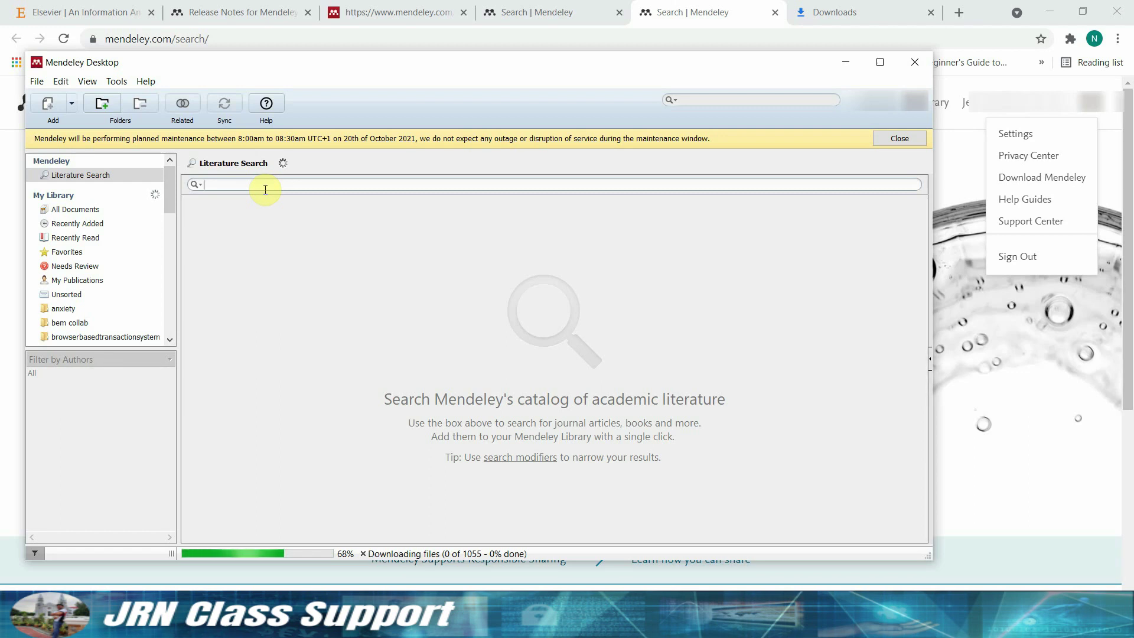
- Search the catalogue for 'students academic performance amid covid'
type("teaching ped")
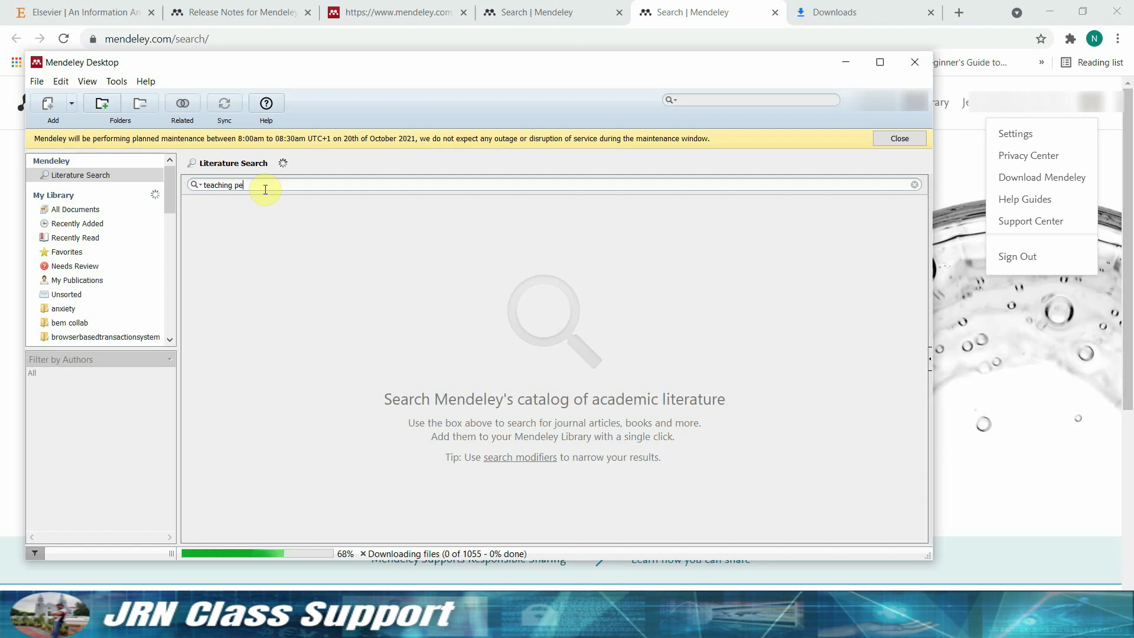
key("ctrl+a")
type("students acade")
type("c performance a")
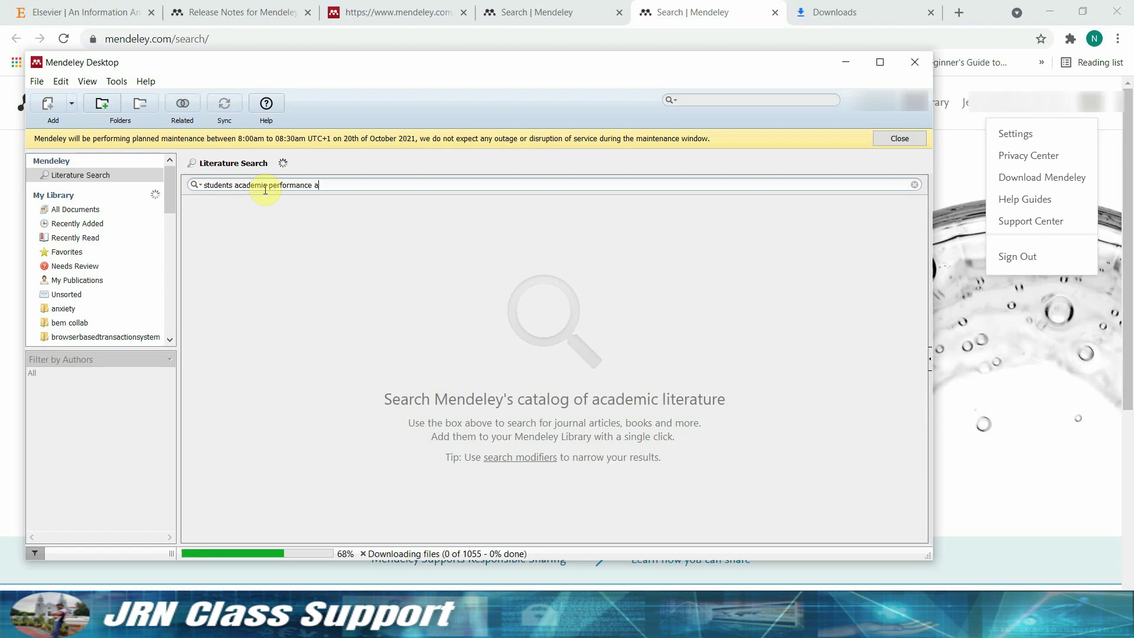
type("mid covid")
key("Return")
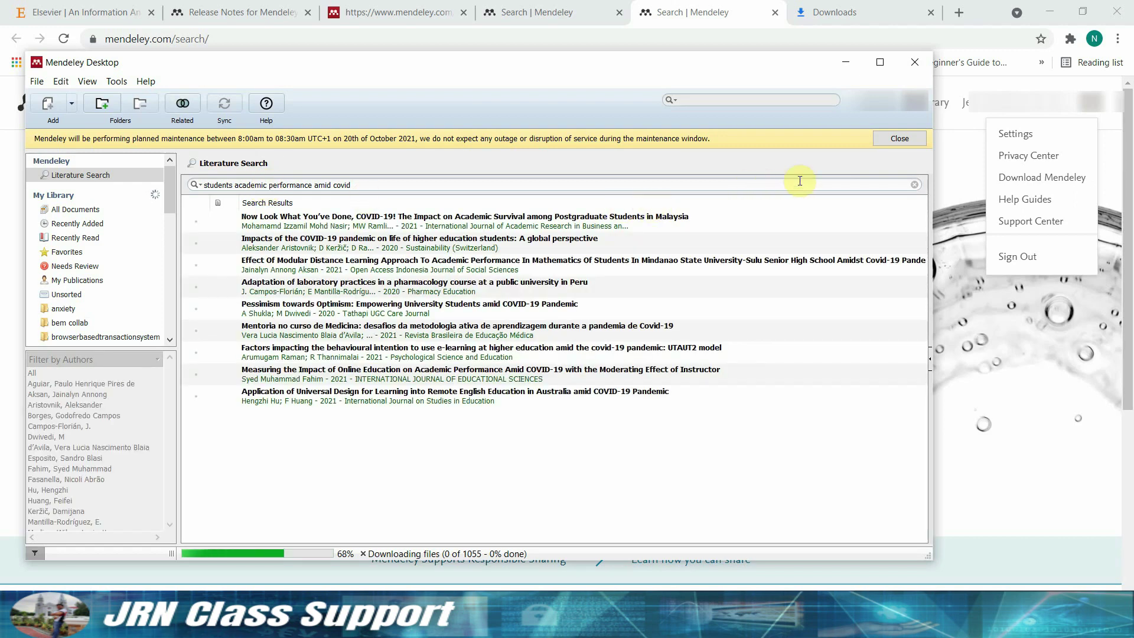
- Close the planned-maintenance banner, select the COVID-19 pandemic impacts paper, and maximize the window
left_click(892, 138)
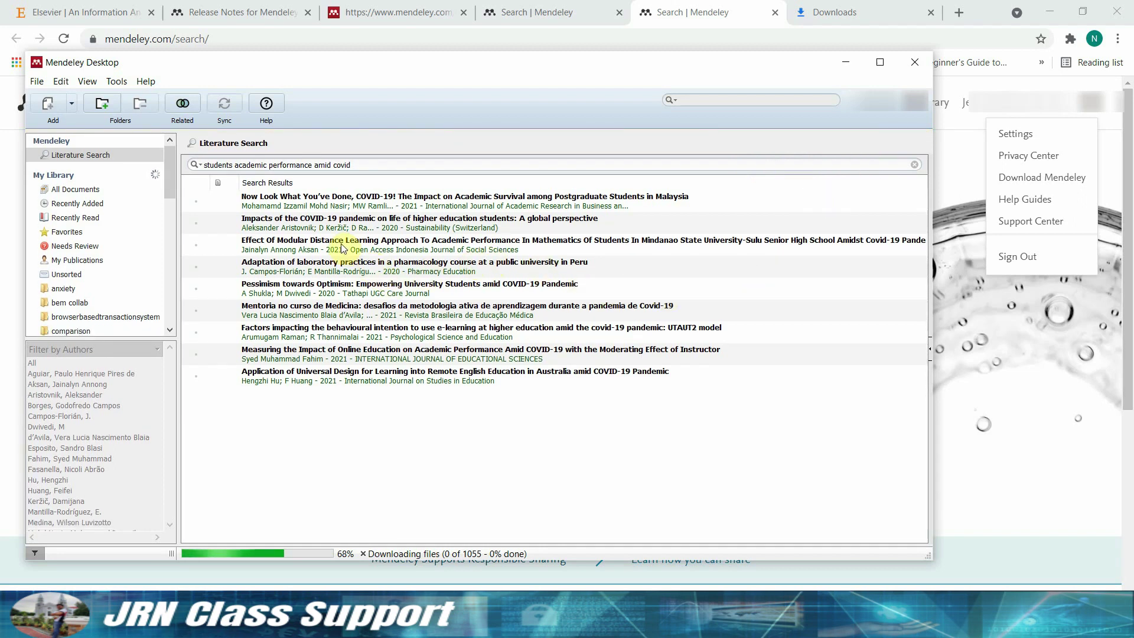
left_click(345, 224)
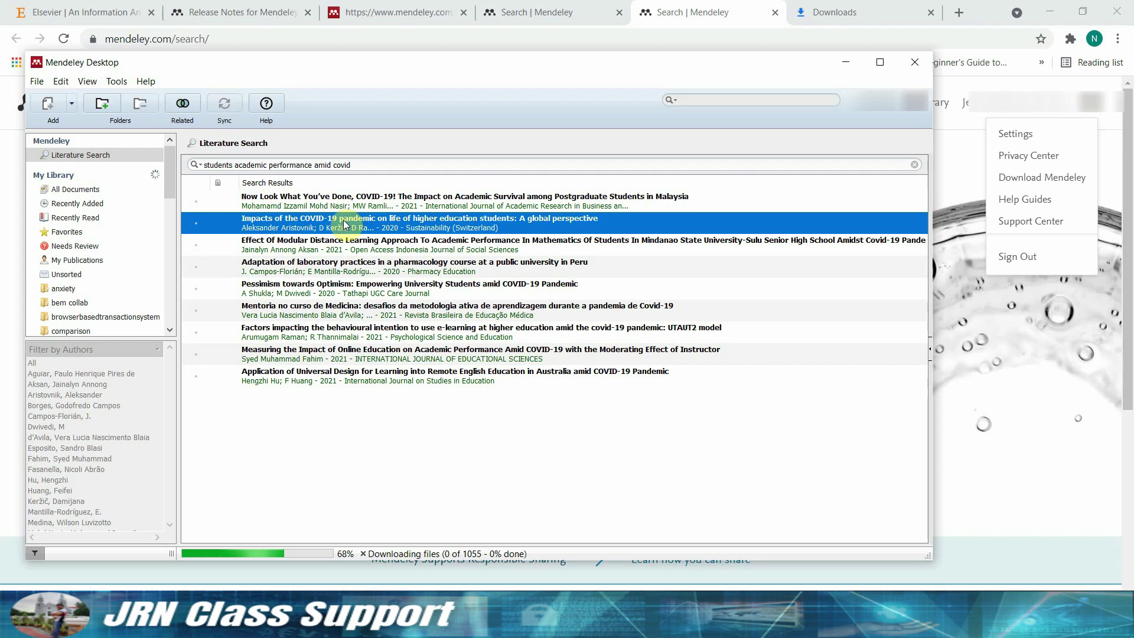
left_click(868, 61)
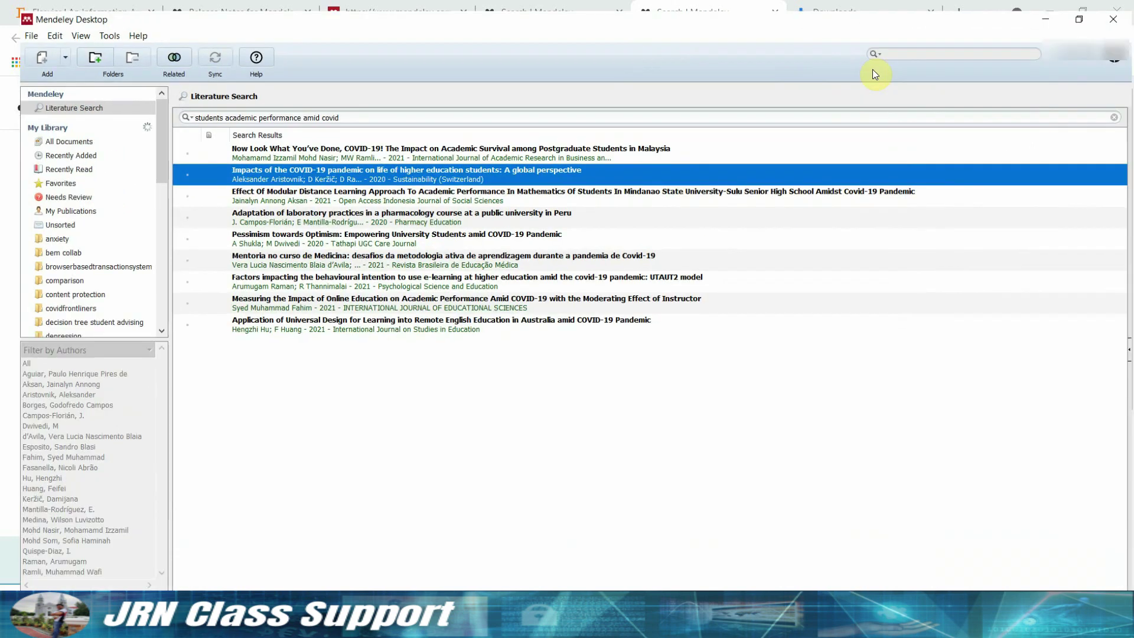
- Search for 'intelligent inventory system', collapse the details pane, and select the Imbentaryo App result
left_click(361, 172)
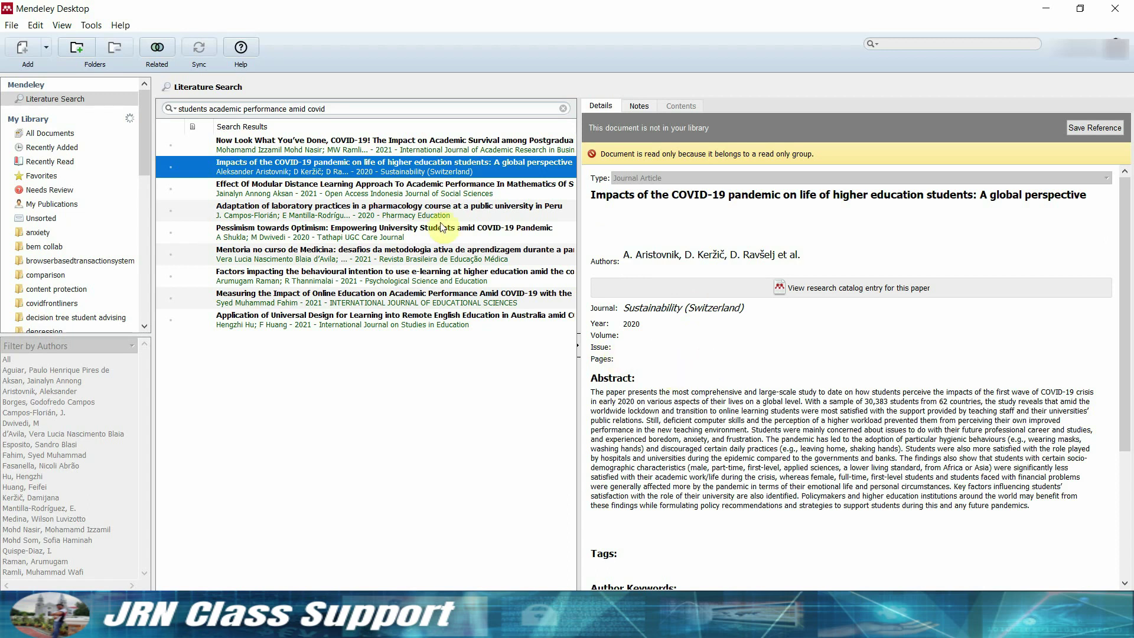
left_click(333, 108)
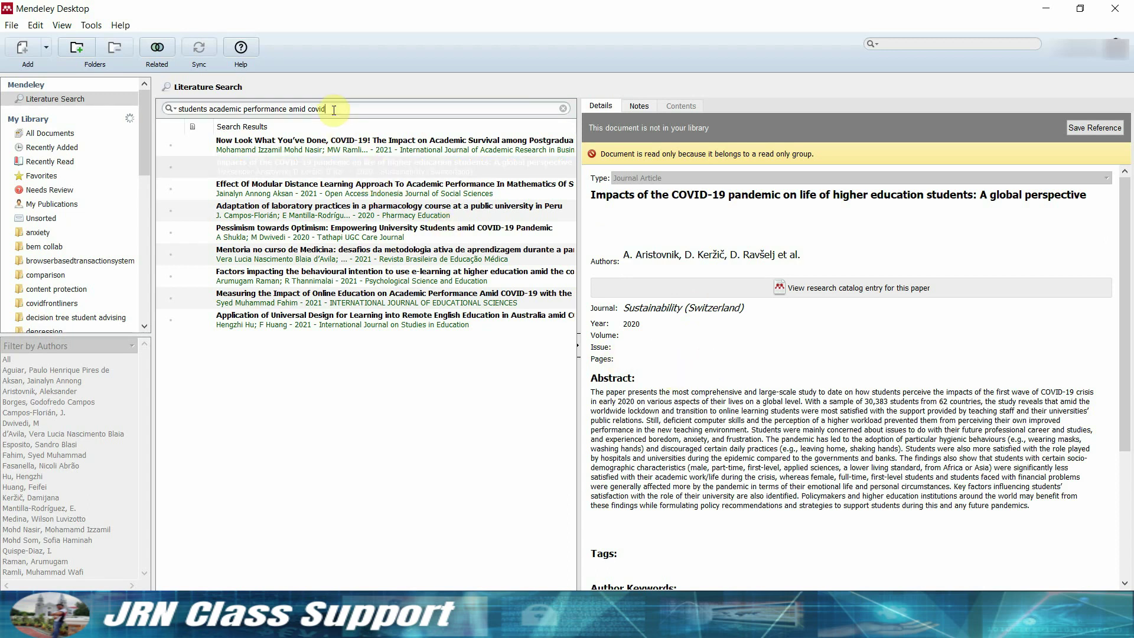
triple_click(335, 111)
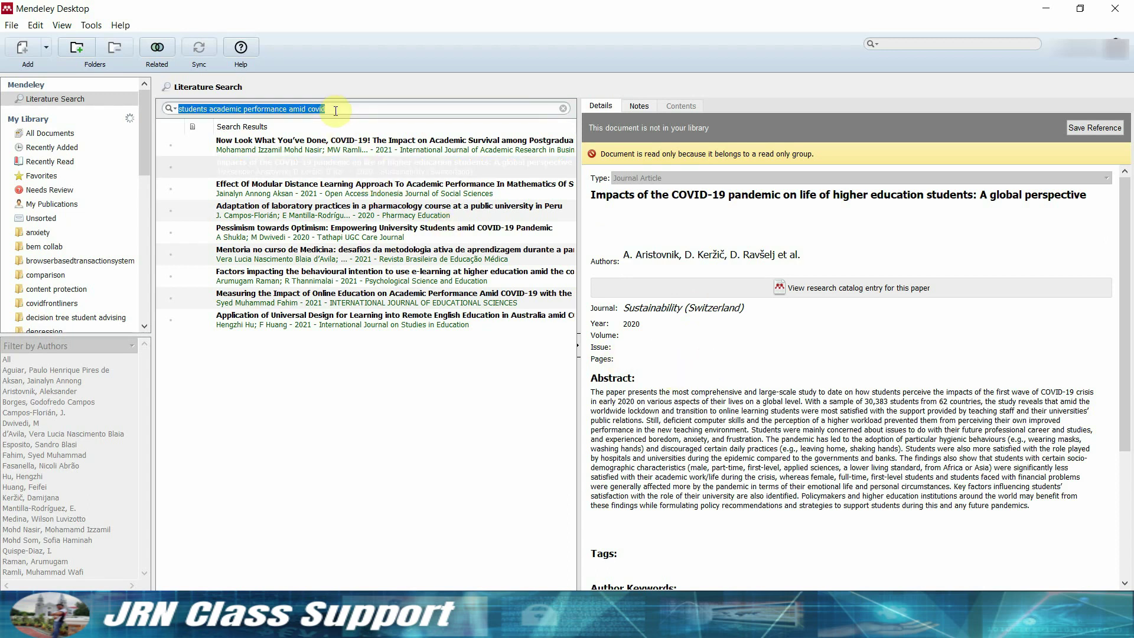
type("intelligent")
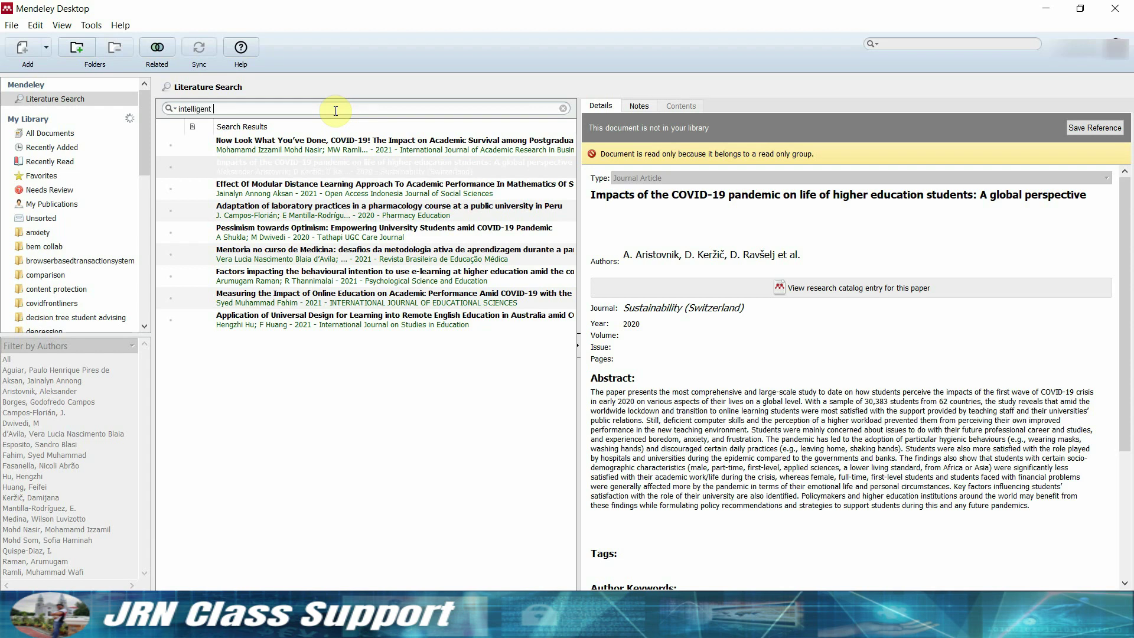
type(" inventory system")
key("Return")
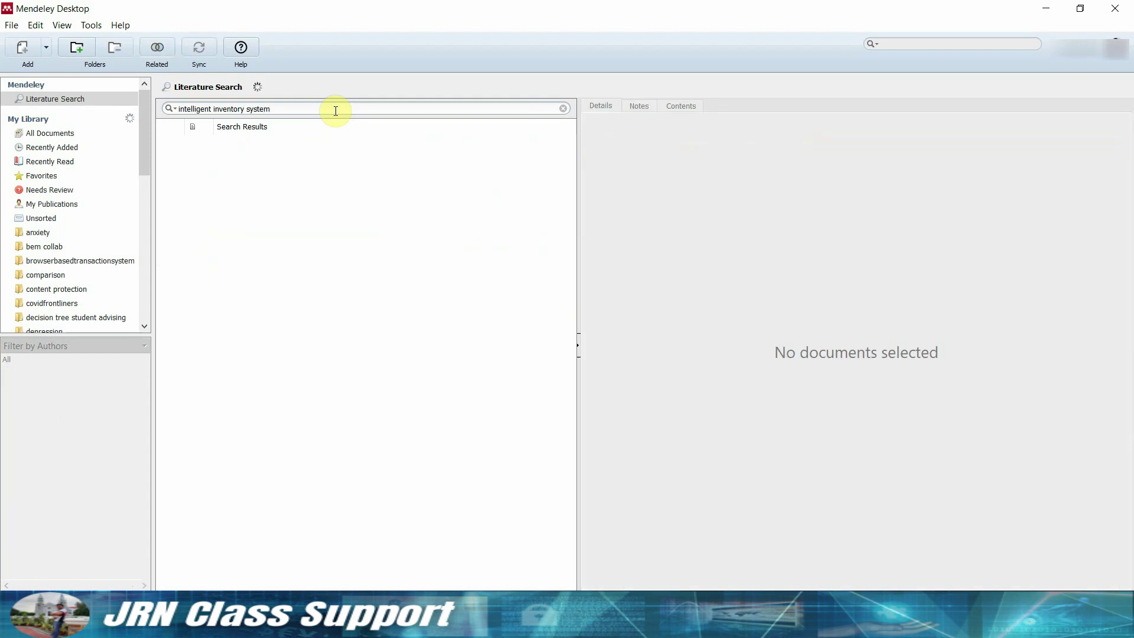
left_click(581, 358)
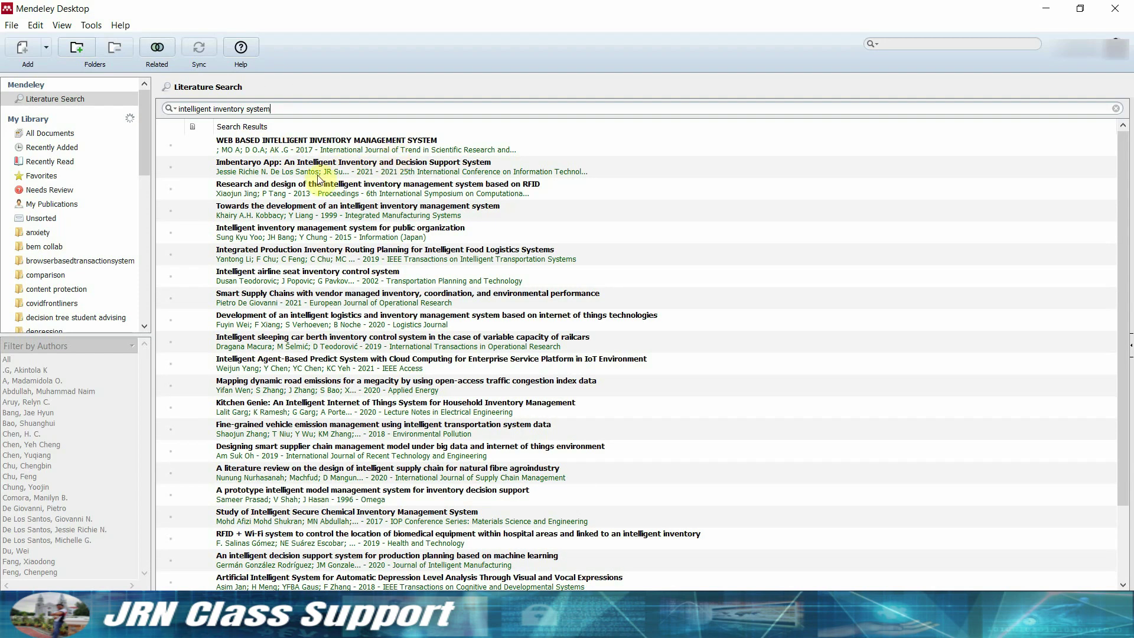
left_click(269, 175)
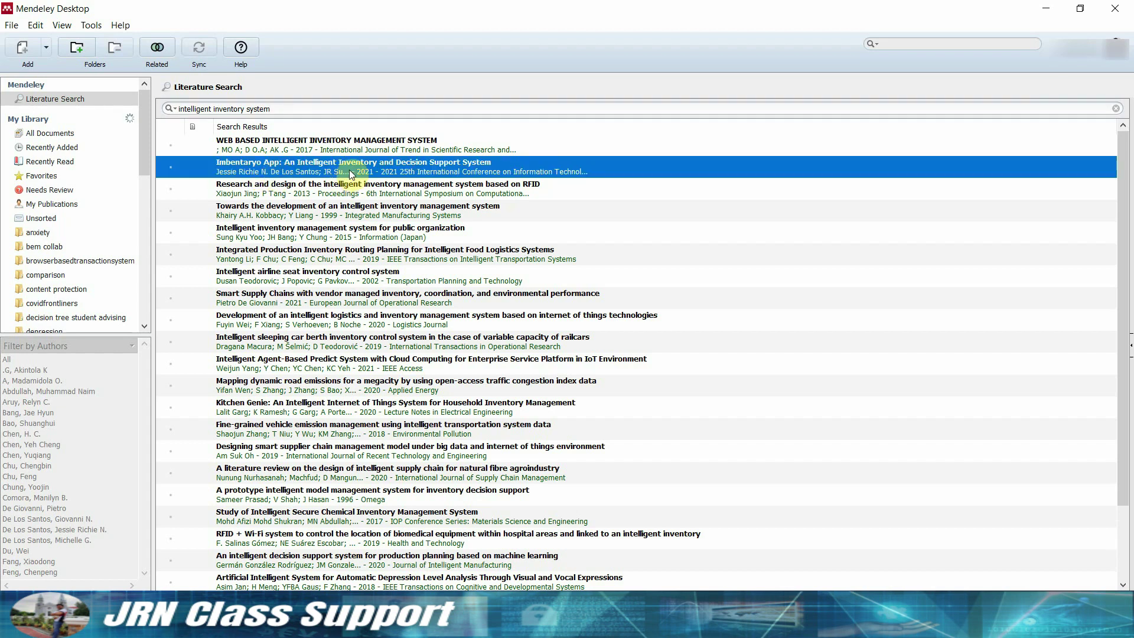